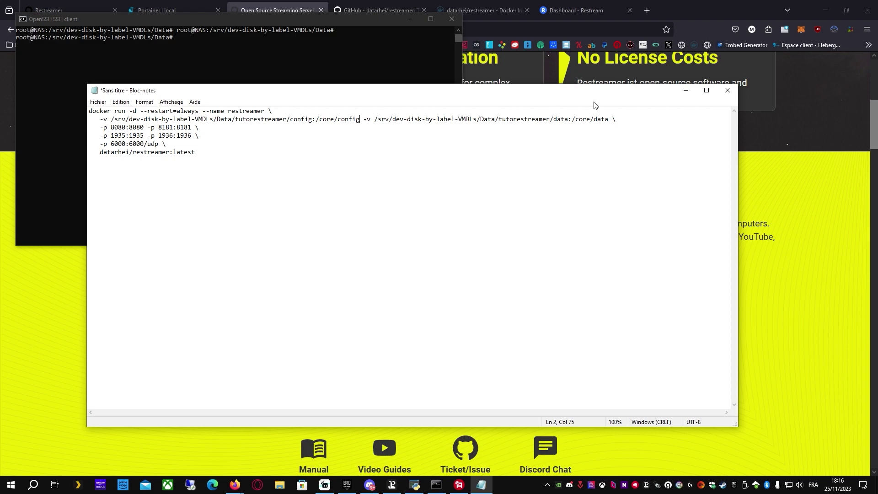
Change the host ports in the docker run command to 8084, 8184, 1938, 1939 and 6006
left_click(597, 119)
key("Delete")
type("4")
left_click_drag(110, 127, 143, 128)
double_click(118, 127)
left_click_drag(126, 127, 109, 127)
left_click(168, 128)
type("4")
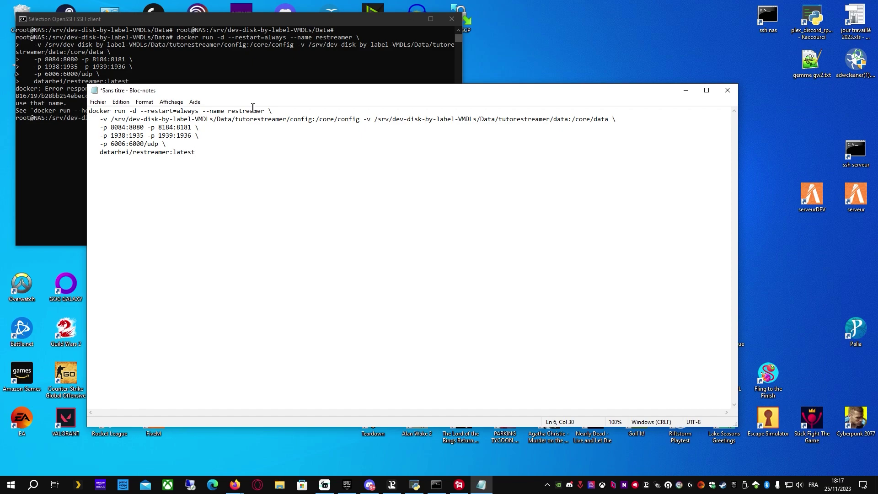
Change the container name to tutorestreamer in the docker run command and run the whole command in the SSH terminal
type("tuto")
key("ctrl+a")
key("ctrl+c")
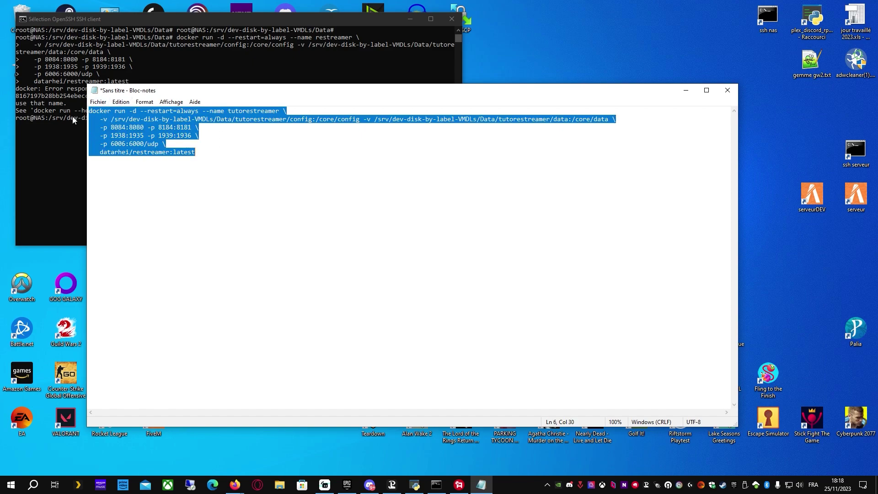
left_click(76, 116)
right_click(225, 134)
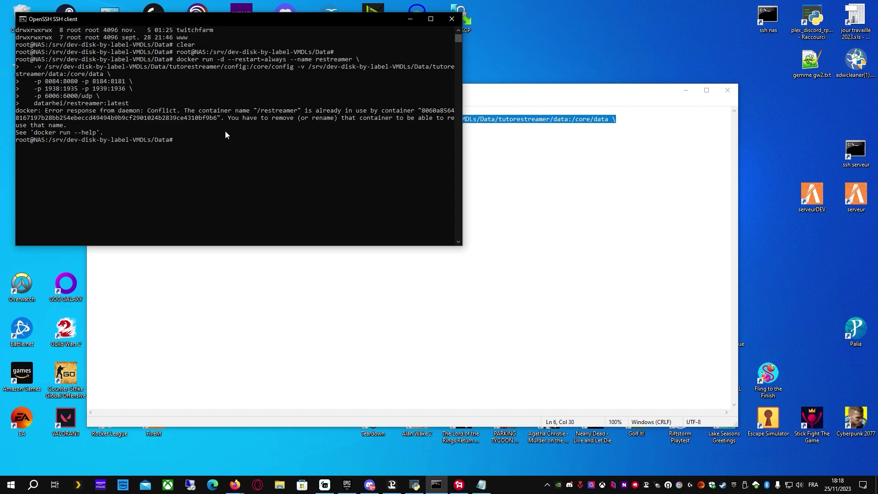
key("Return")
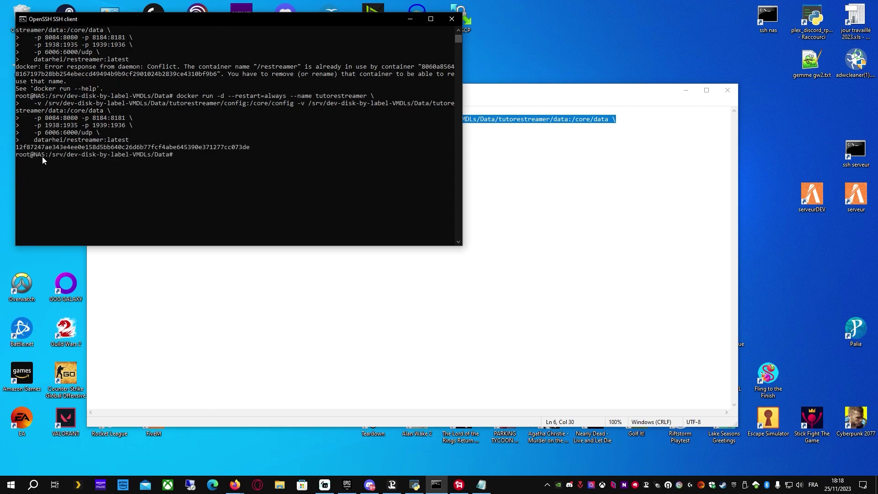
Open 192.168.1.3:8084 in a new browser tab and go to the Restreamer admin panel
left_click(357, 290)
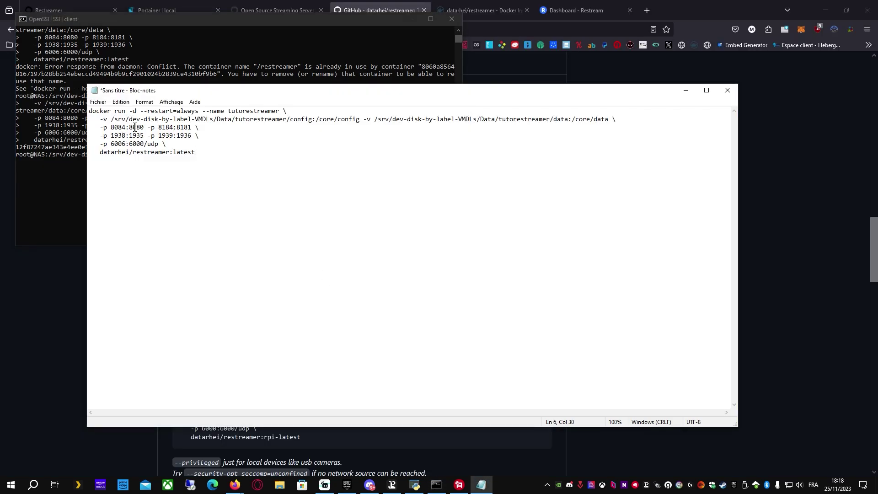
left_click_drag(143, 127, 110, 127)
left_click(646, 10)
left_click(529, 30)
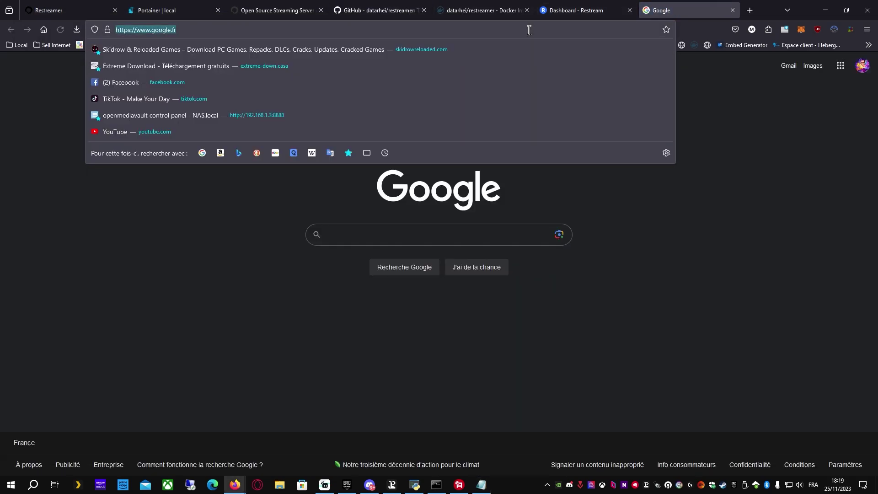
type("192.168.1.3:8084")
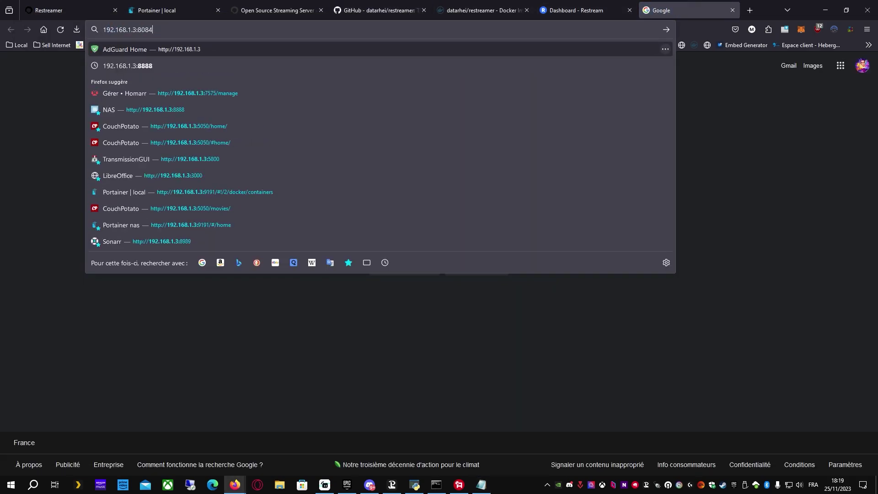
key("Return")
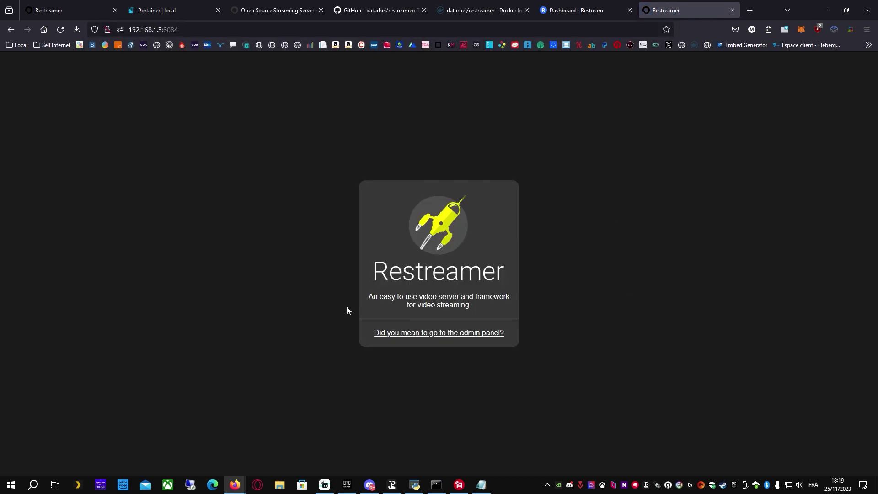
left_click(417, 333)
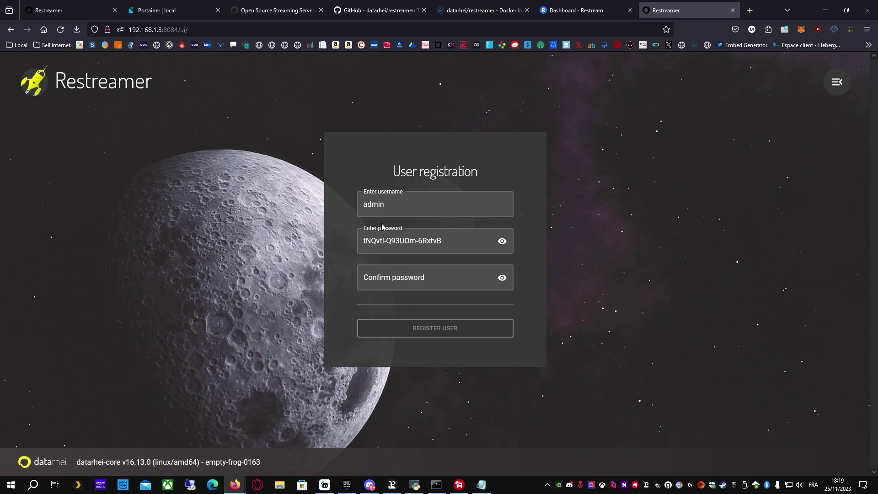
Copy the filled-in password into the confirmation field and register the admin user
left_click(405, 201)
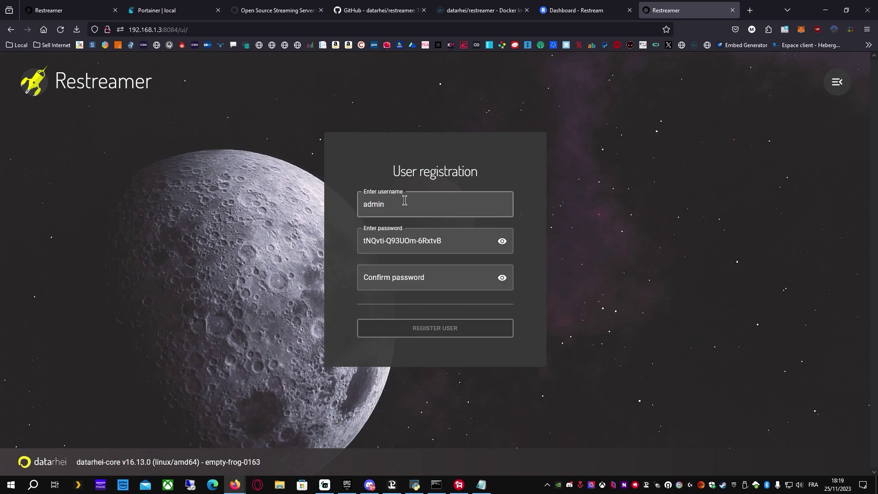
left_click(473, 244)
left_click_drag(466, 242, 266, 238)
key("ctrl+c")
left_click(452, 276)
key("ctrl+v")
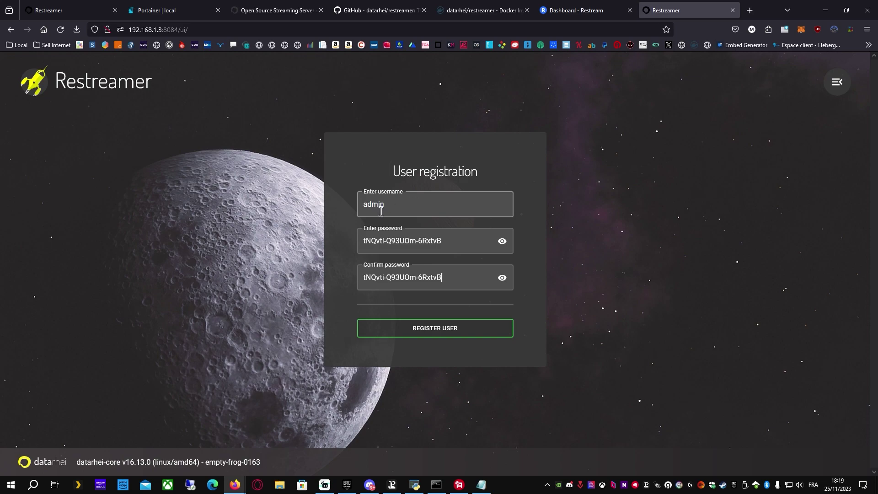
triple_click(386, 247)
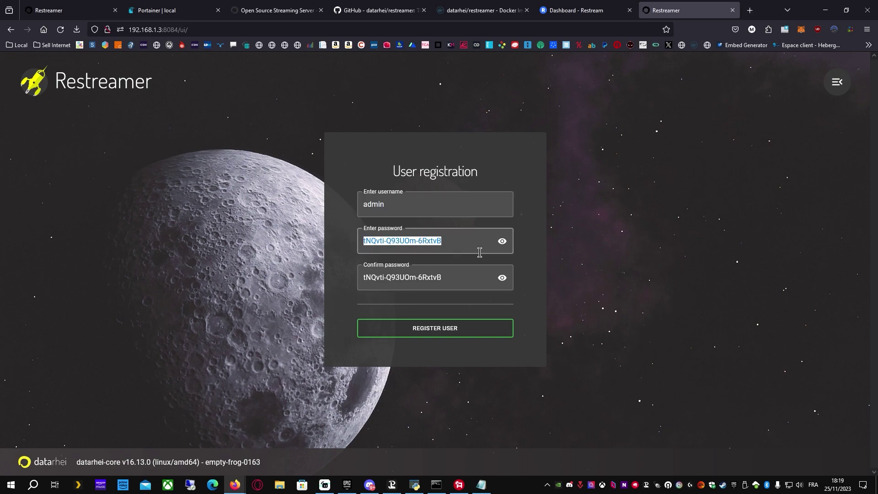
left_click(423, 326)
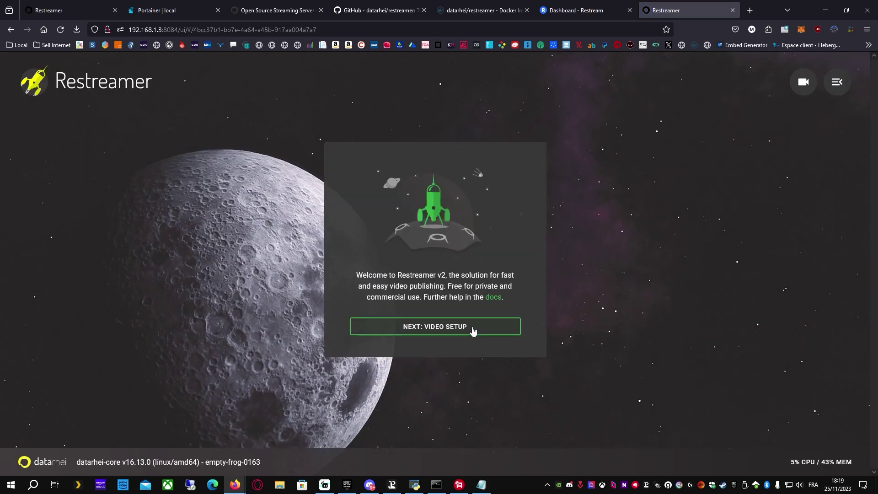
Start the video setup with the RTMP server as source and open the settings for enabling that server
left_click(398, 331)
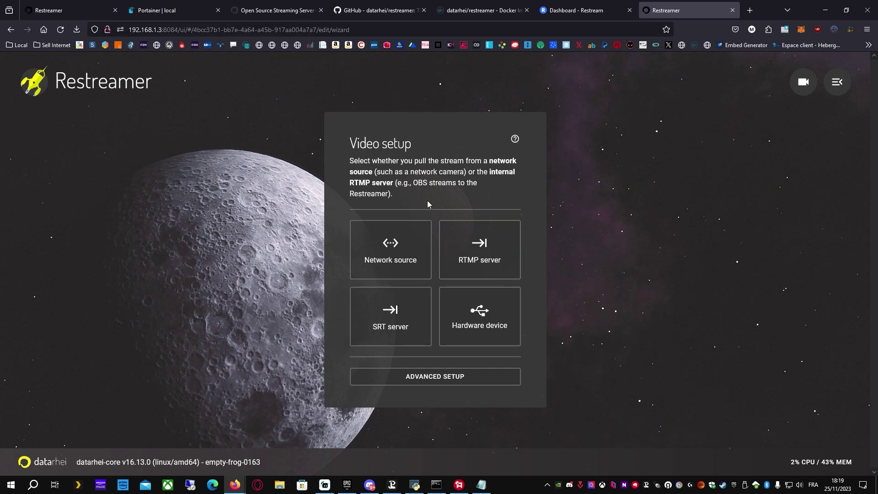
left_click(490, 245)
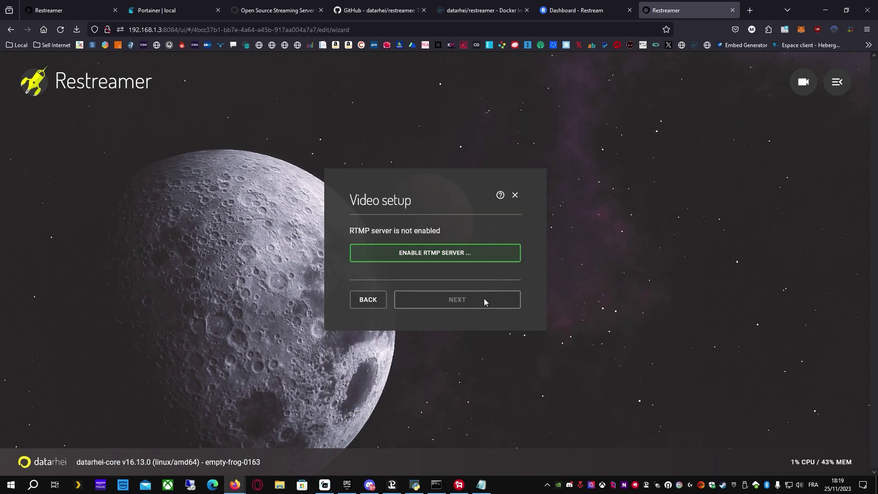
left_click(429, 258)
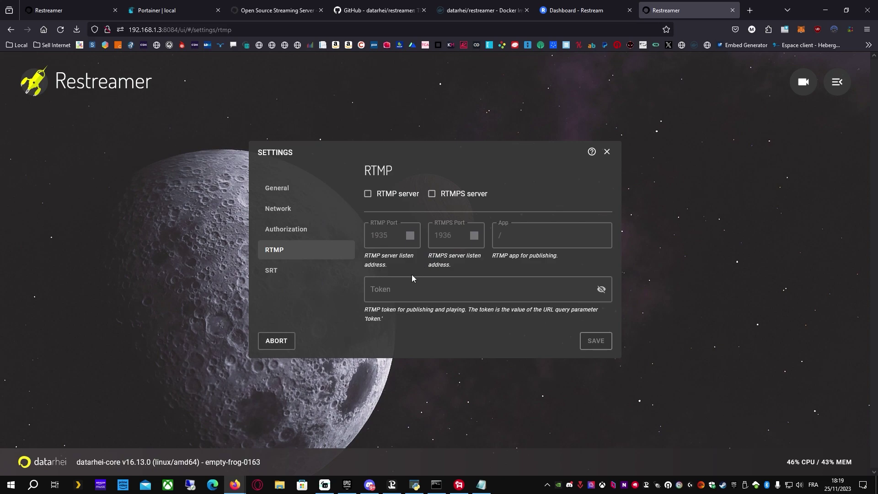
Enable the RTMP server, enter the RTMP token and save the settings
left_click(371, 196)
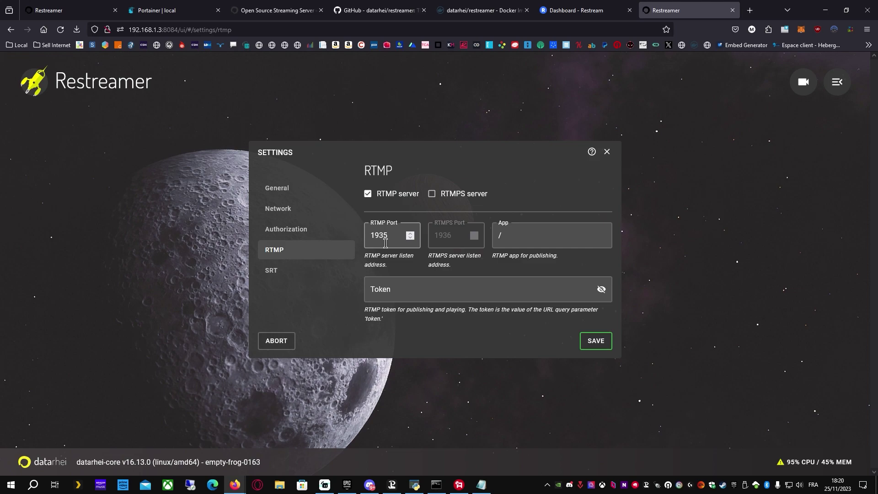
left_click(413, 291)
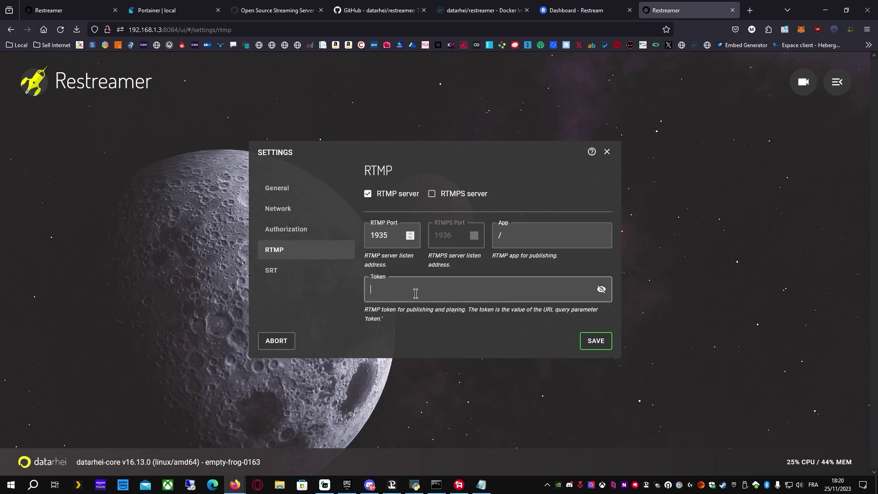
type("••")
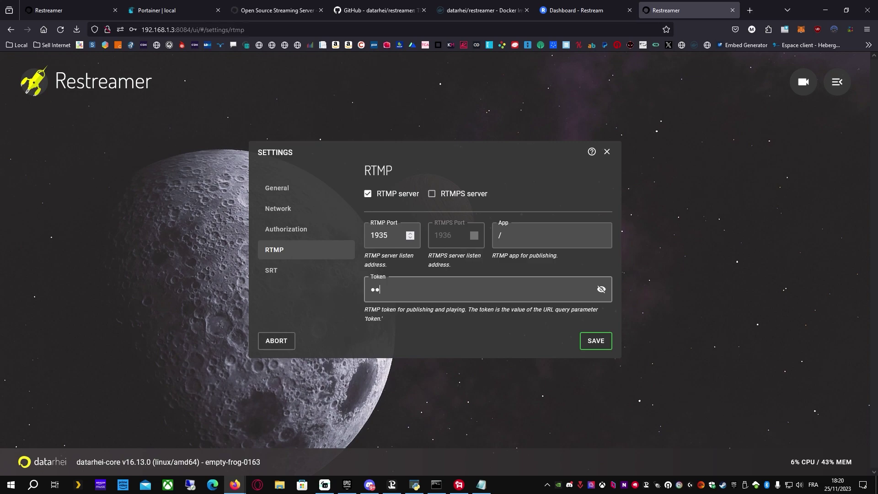
type("to")
left_click(601, 289)
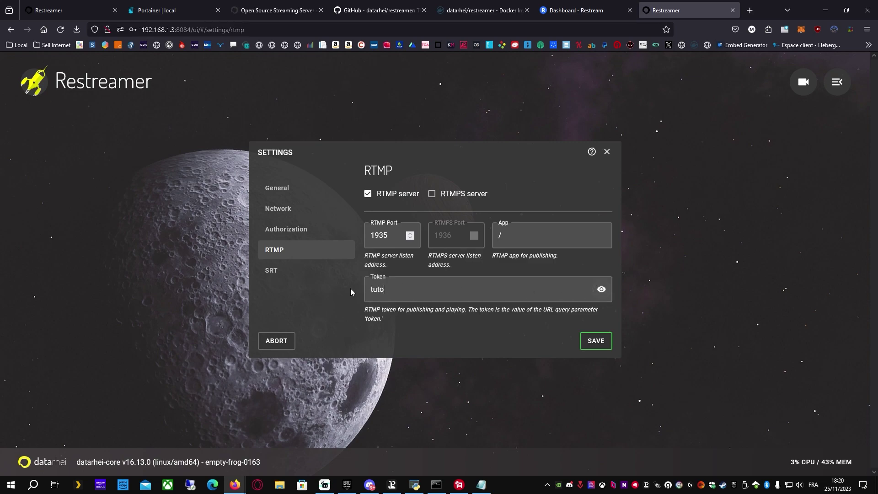
left_click(590, 340)
left_click(514, 287)
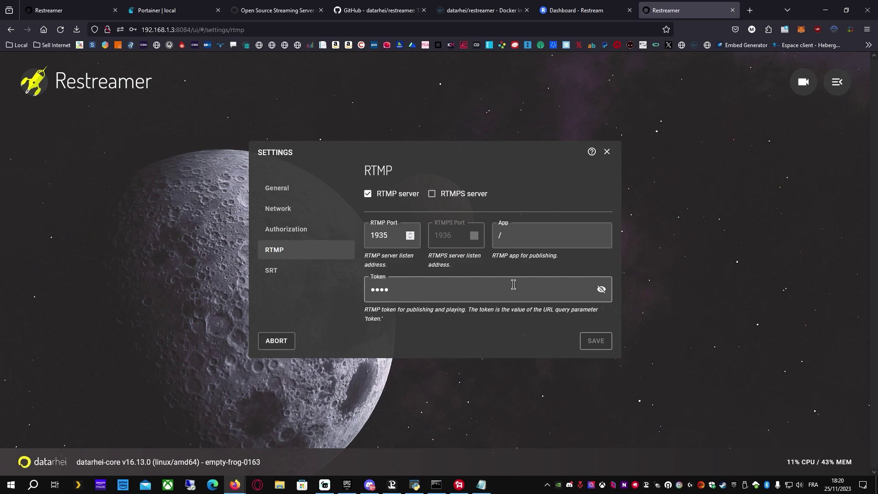
Review the General and Network settings, including public domain, ports, HTTPS and bandwidth limits, and glance at the existing Restreamer instance
left_click(284, 188)
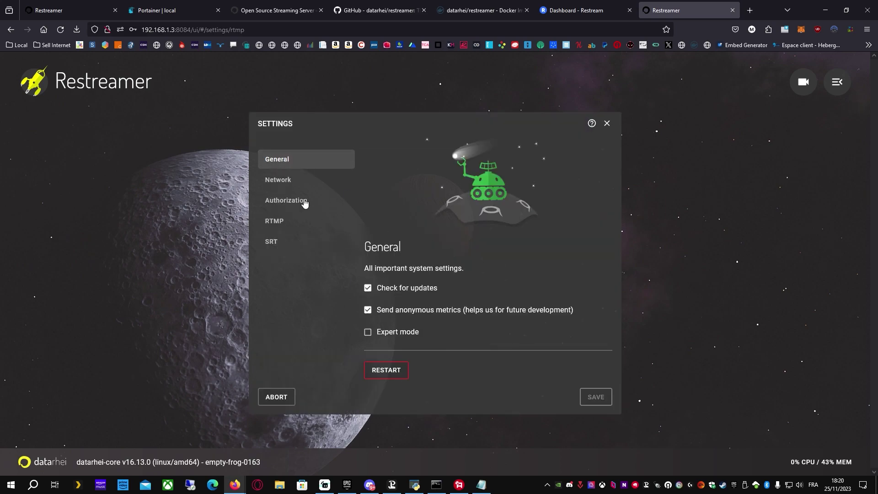
left_click(277, 181)
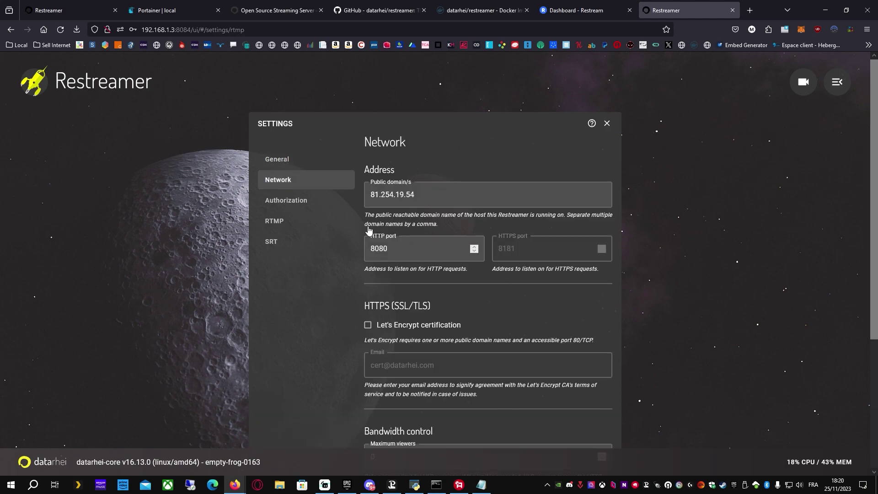
scroll(373, 199, "down", 3)
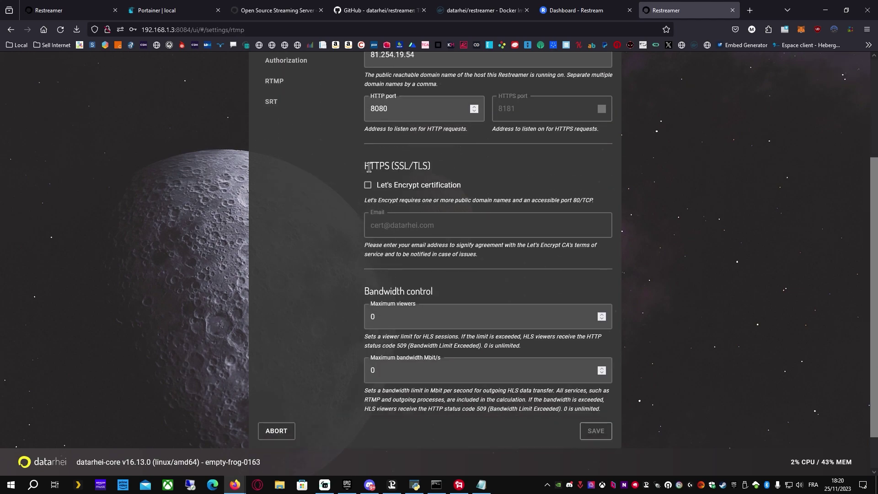
scroll(357, 192, "up", 3)
left_click_drag(464, 191, 294, 193)
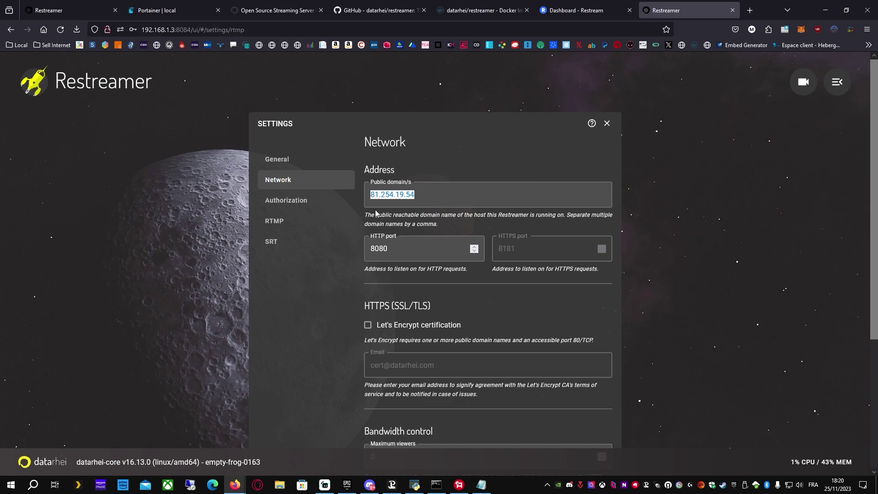
scroll(375, 213, "down", 2)
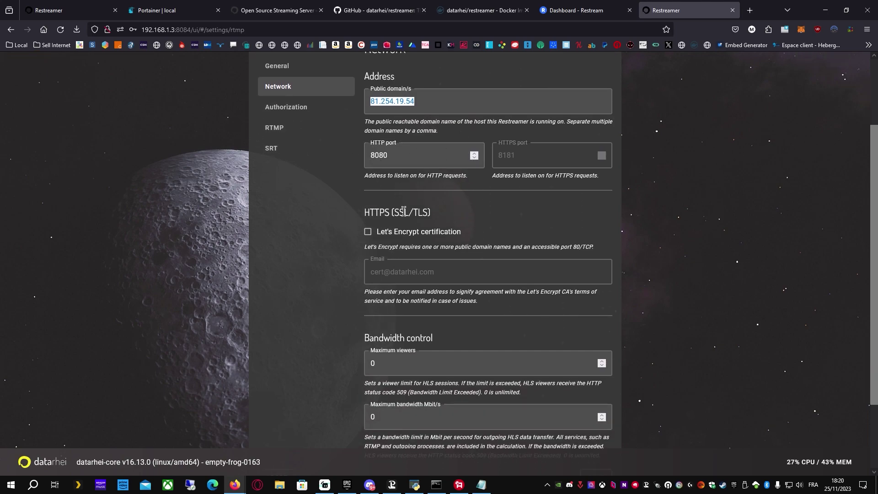
scroll(402, 208, "down", 2)
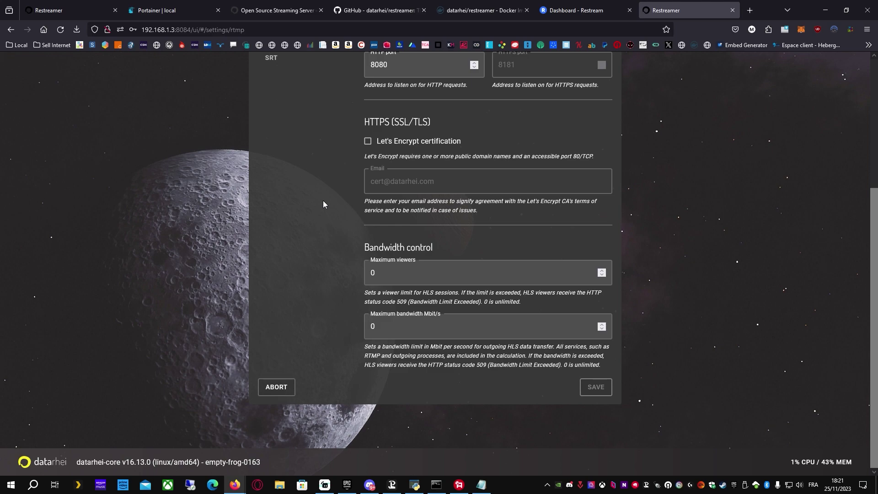
key("ctrl+1")
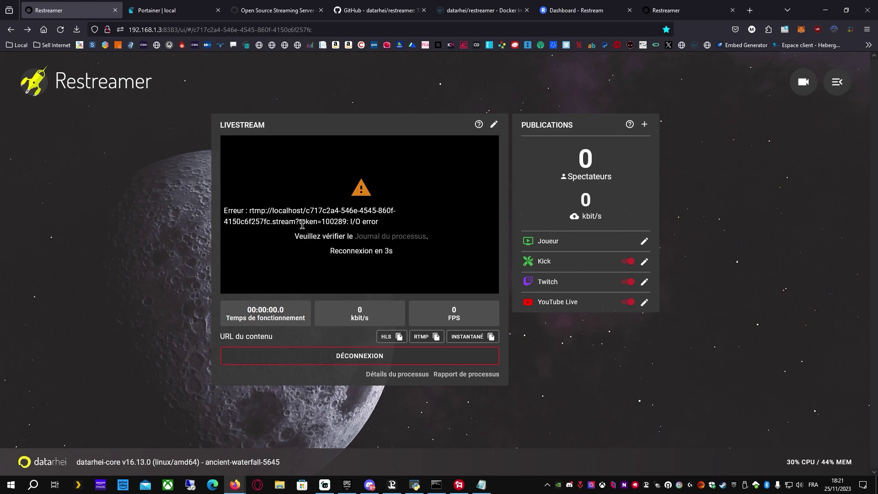
left_click(685, 11)
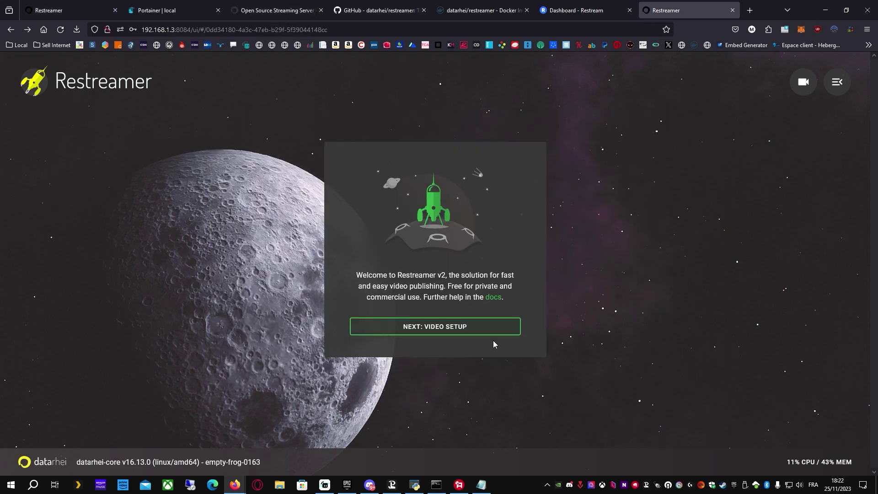
Choose the RTMP server as video source, copy its stream address and paste it into a new browser tab for inspection
left_click(456, 332)
left_click(496, 254)
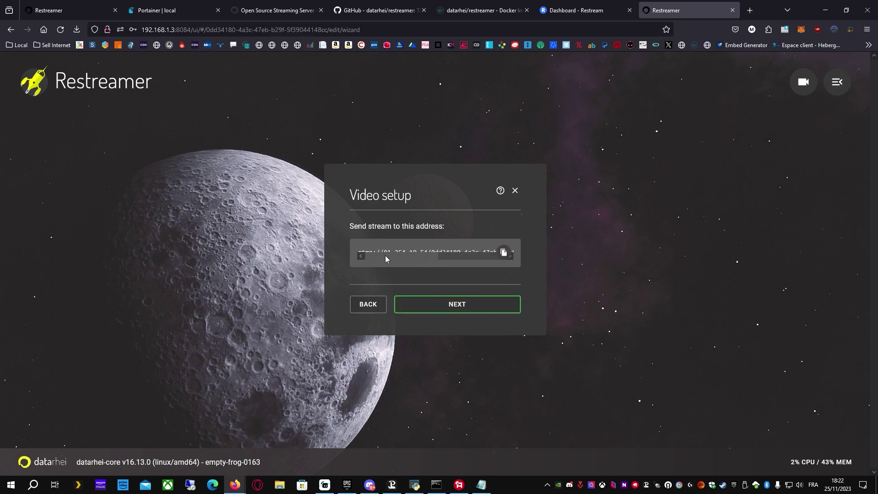
left_click_drag(385, 259, 503, 251)
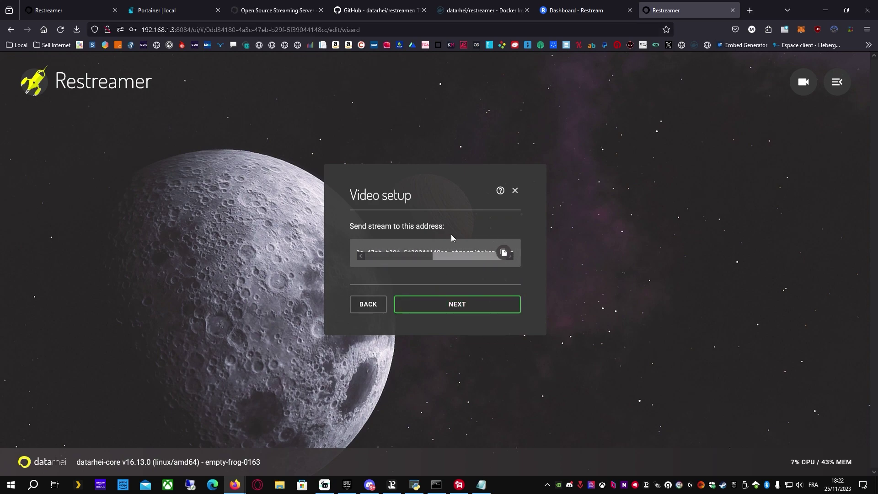
left_click(504, 251)
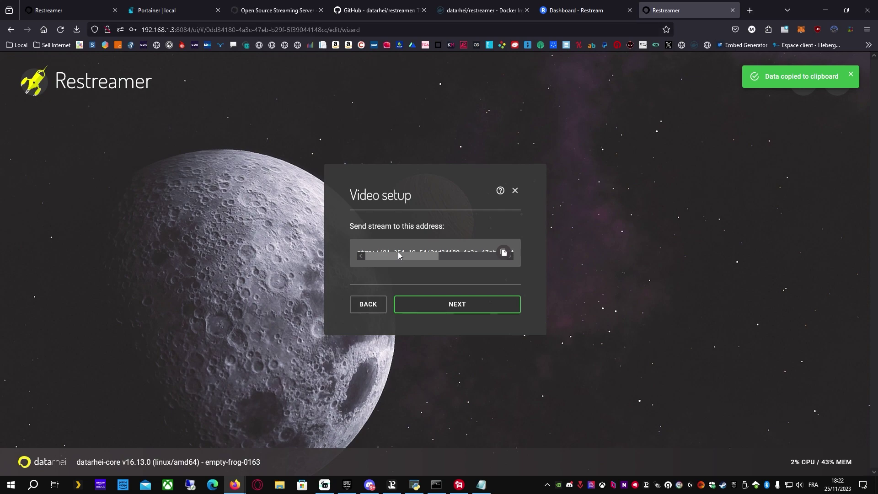
left_click(750, 9)
key("ctrl+v")
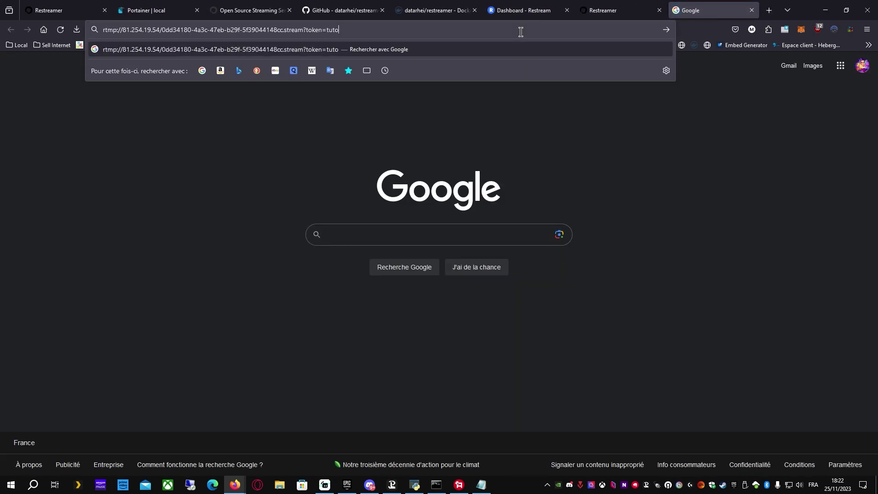
Switch to OBS and paste the Restreamer RTMP address with its token into the custom streaming service's server field
left_click(30, 484)
type("obs")
key("Return")
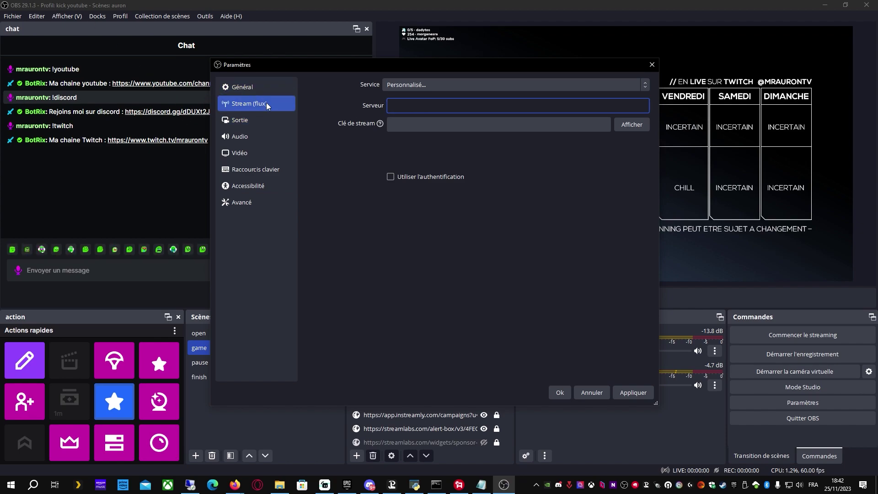
key("ctrl+v")
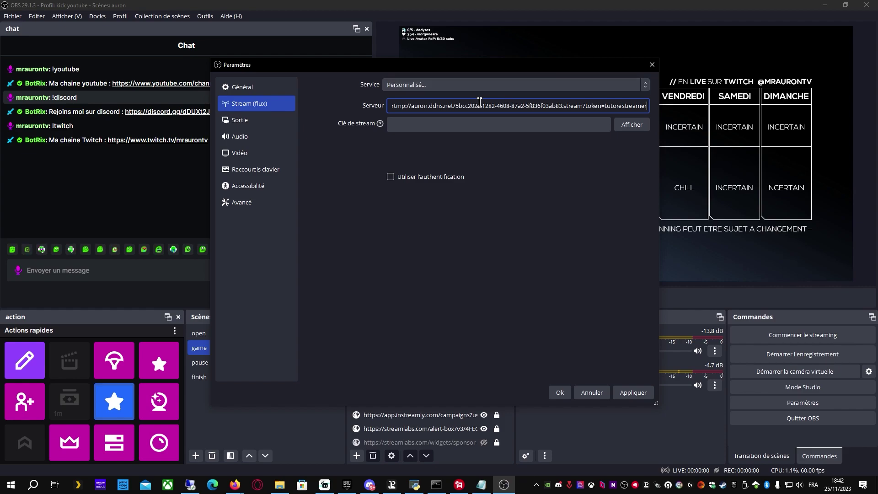
Move the channel path and token from the server address into the stream key, without the leading slash
left_click_drag(453, 106, 662, 115)
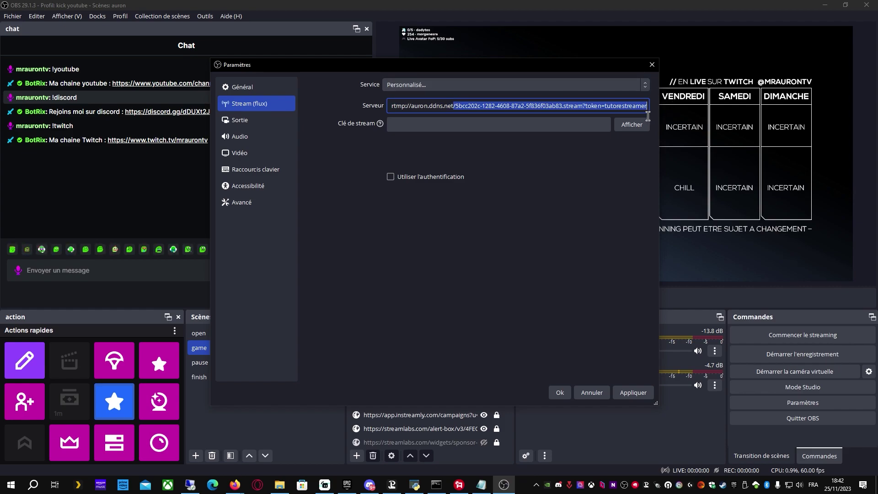
key("ctrl+x")
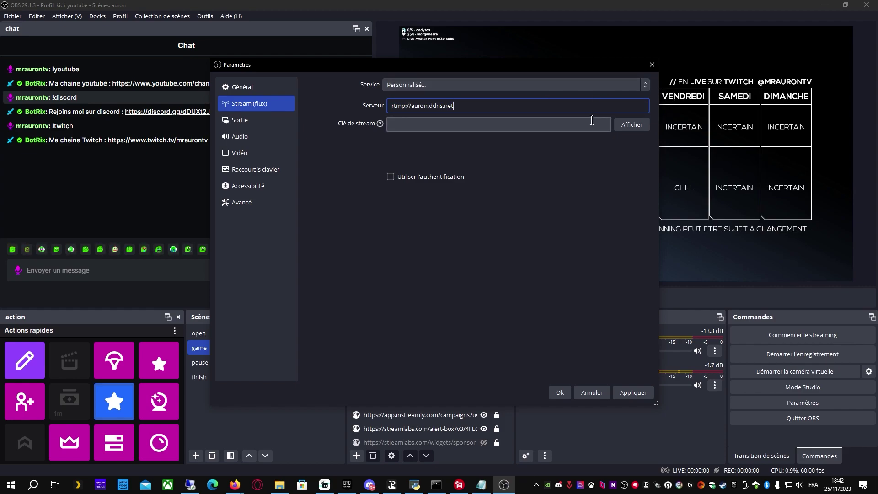
left_click(631, 124)
left_click(510, 123)
key("ctrl+v")
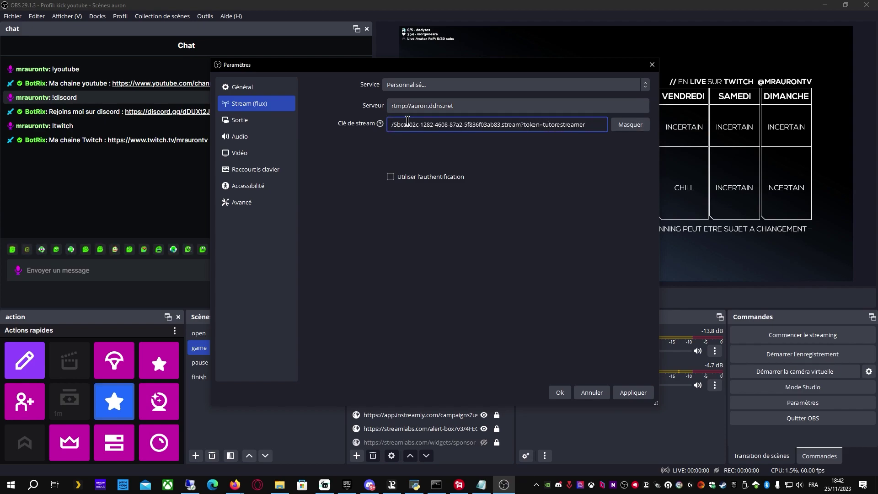
key("Delete")
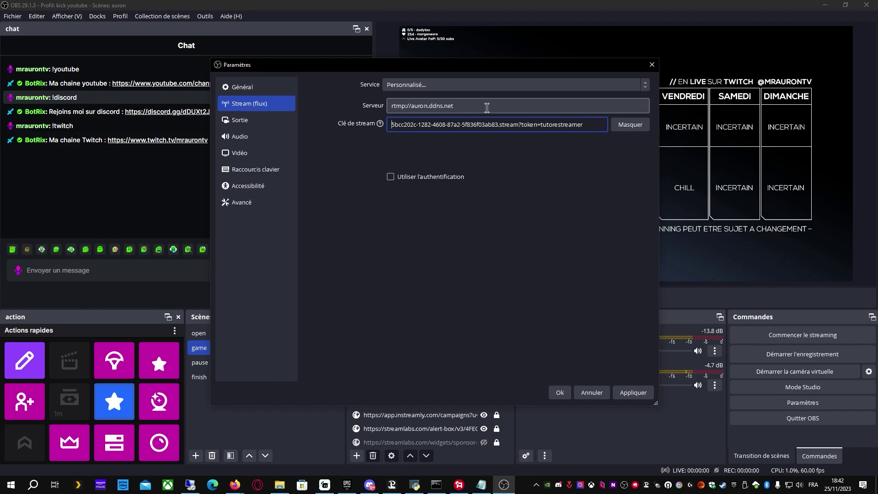
Check the RTMP port mapping in the Notepad docker command, append port 1938 to the OBS server address and save the stream settings
left_click(487, 108)
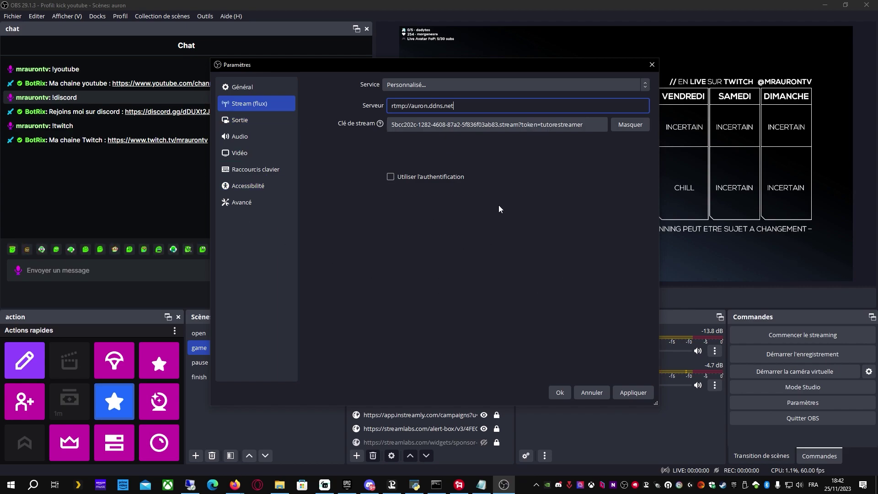
left_click(480, 484)
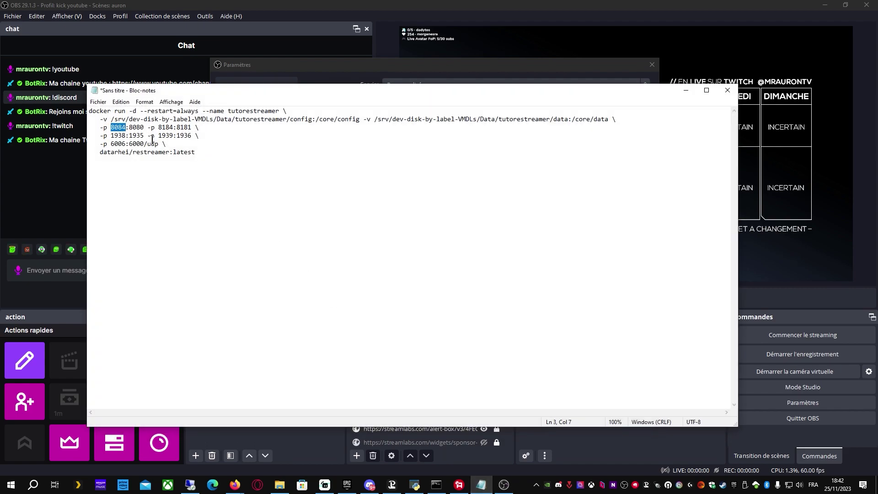
left_click_drag(144, 135, 110, 136)
left_click(114, 135)
double_click(115, 135)
left_click_drag(112, 135, 145, 137)
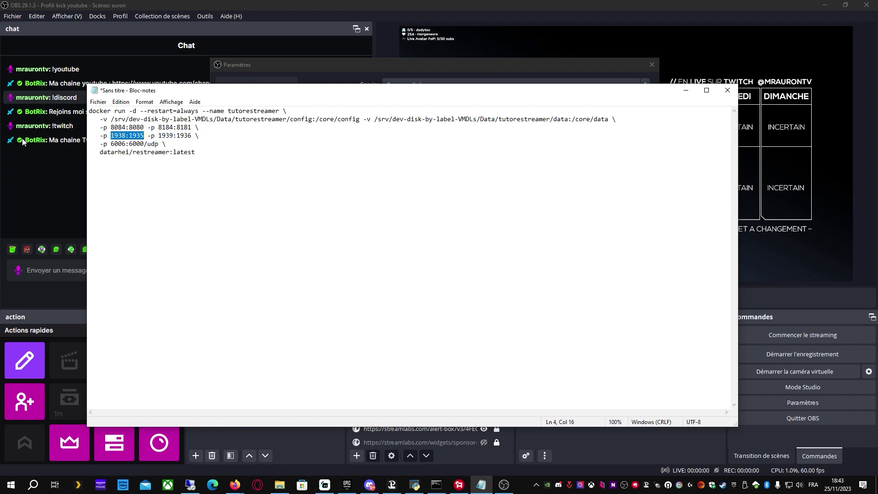
left_click(379, 67)
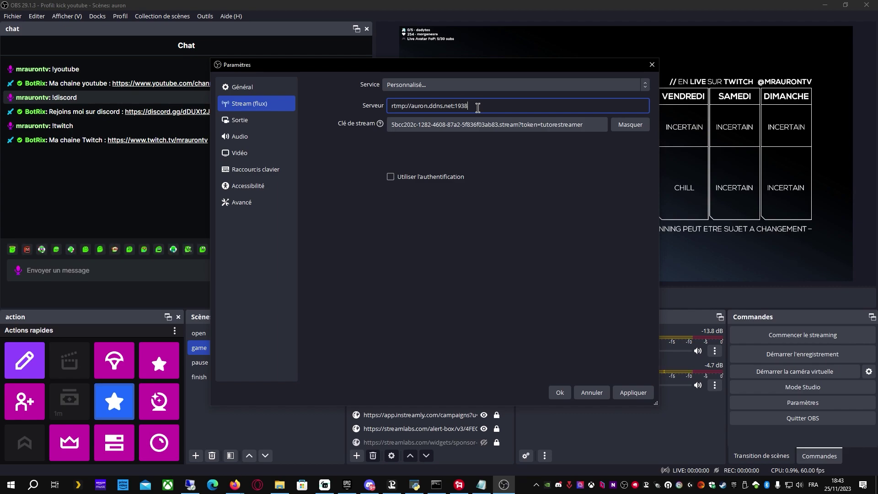
left_click(633, 392)
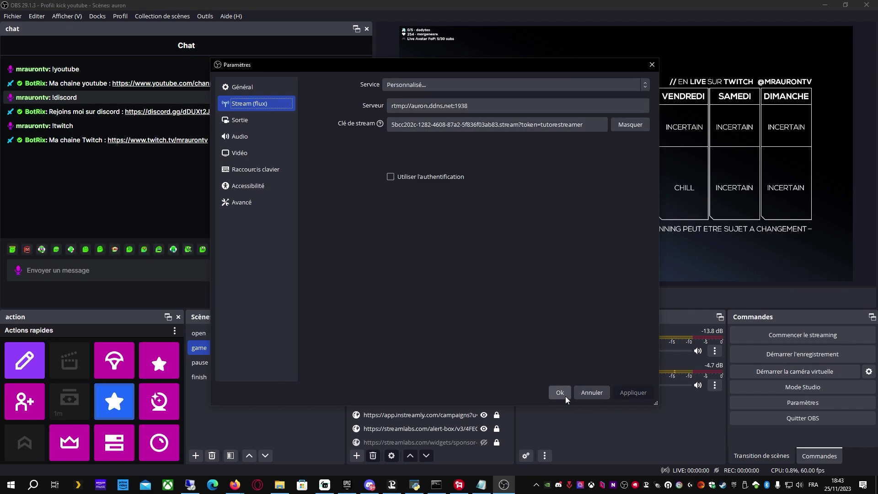
left_click(560, 393)
Start streaming in OBS, then return to Restreamer in Firefox and continue the video setup
left_click(790, 336)
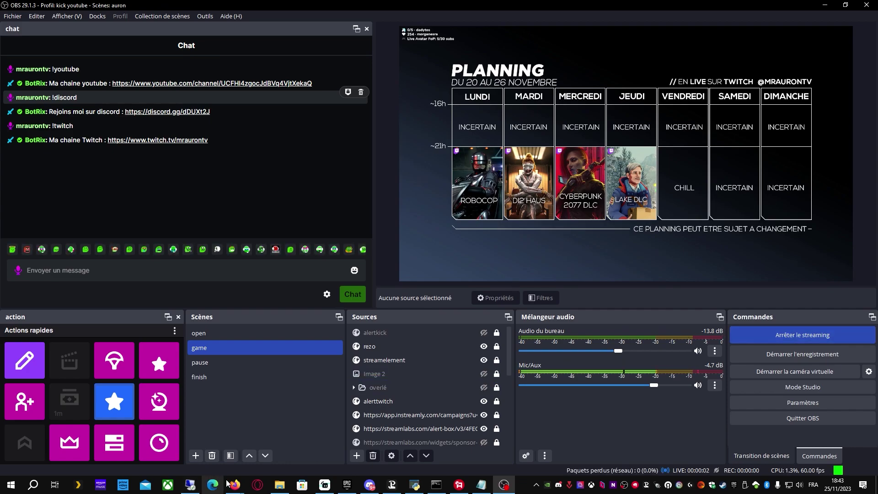
mouse_move(234, 484)
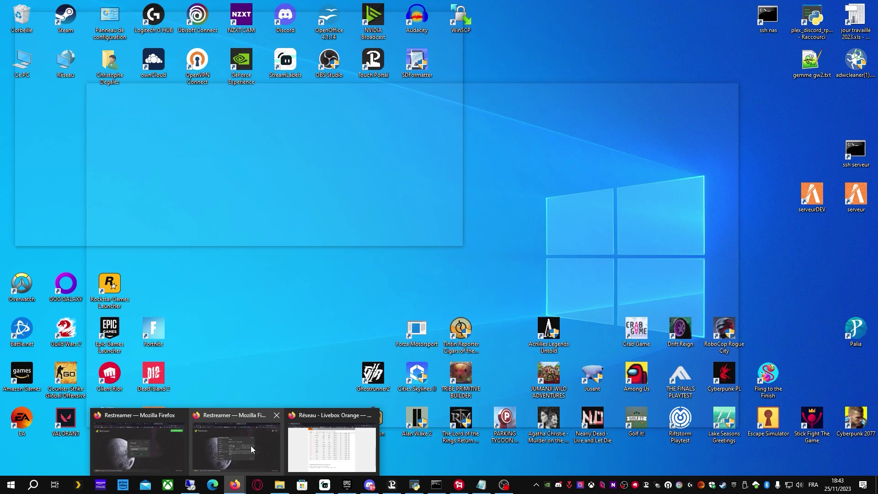
left_click(149, 439)
left_click(460, 299)
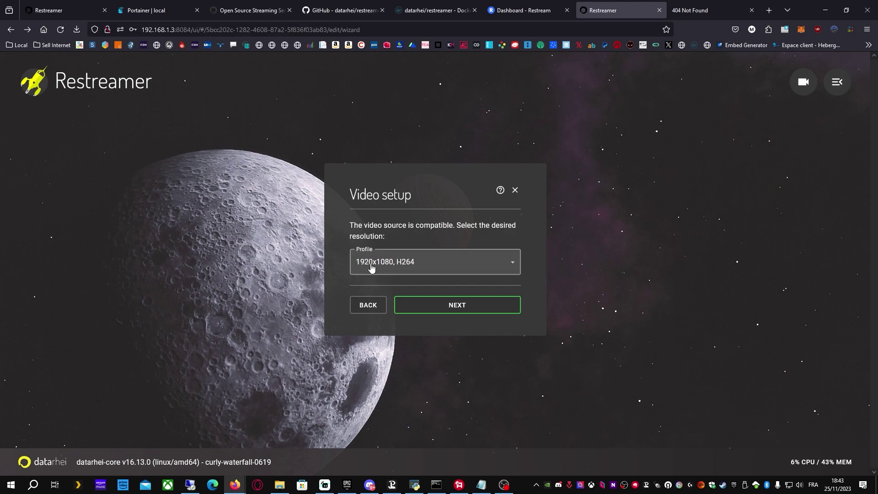
Use the 1920x1080, H264 profile for the video source and proceed to the audio setup
left_click(387, 260)
left_click(394, 289)
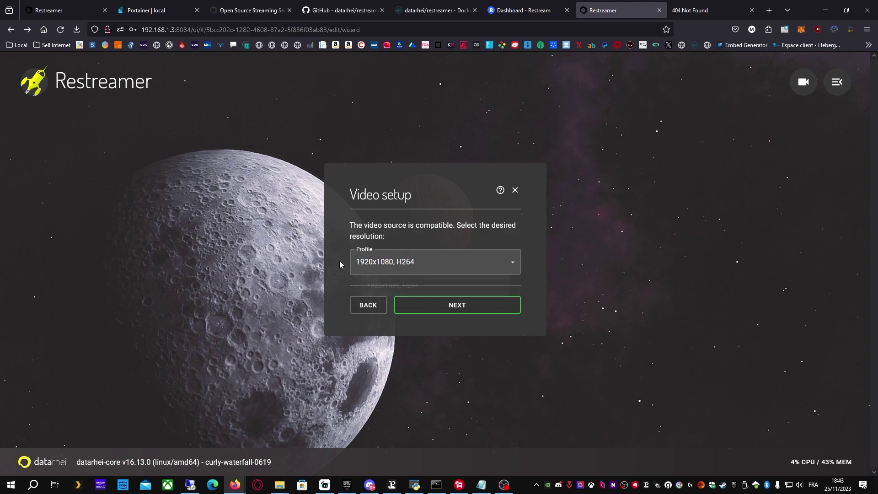
left_click(419, 305)
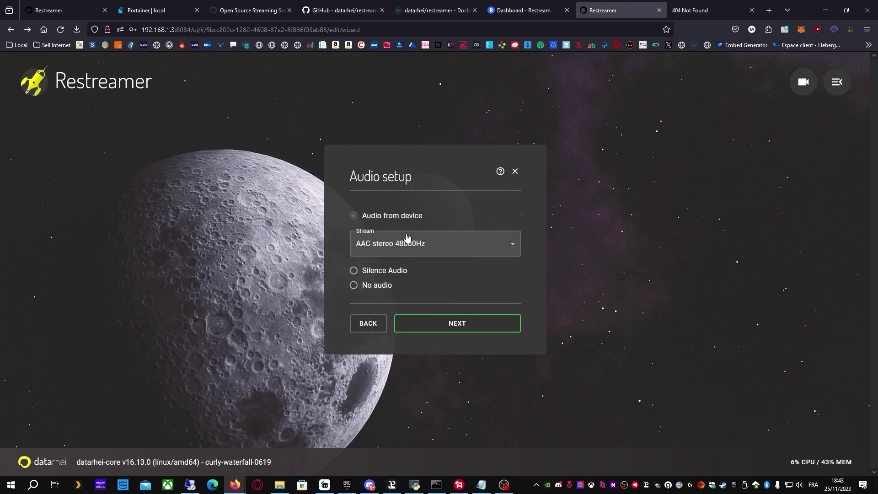
Glance at the OBS stream, keep the device audio as AAC stereo 48000Hz and continue to the metadata
left_click(509, 487)
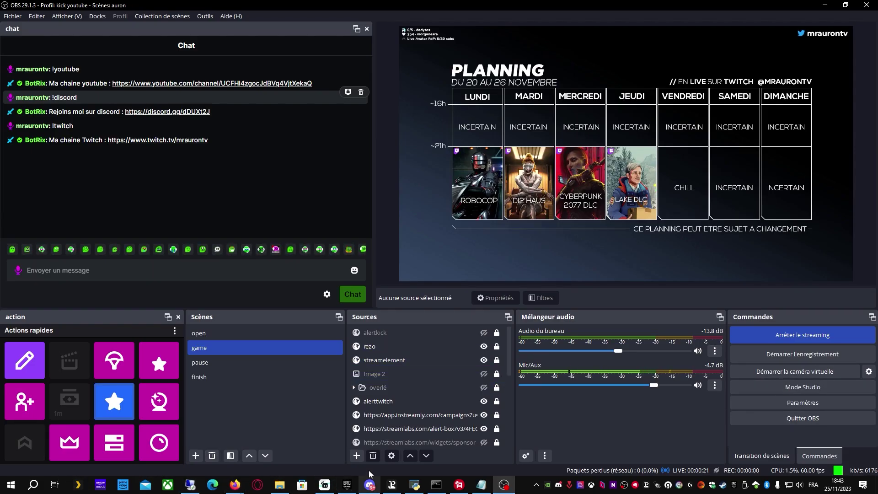
mouse_move(233, 487)
left_click(168, 447)
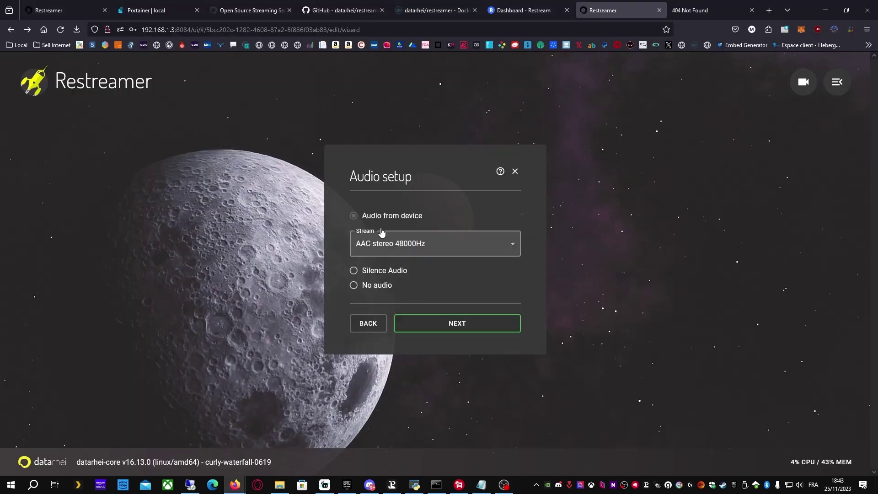
left_click(416, 243)
left_click(372, 285)
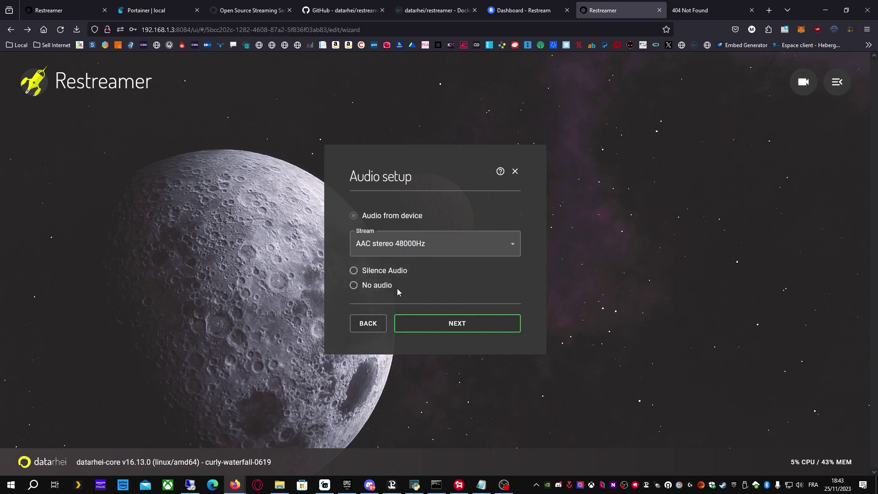
left_click(453, 328)
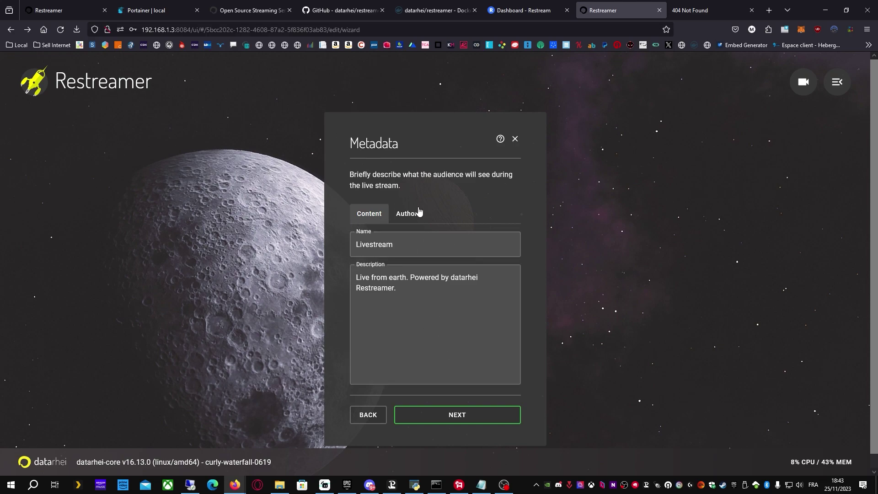
Accept the default Livestream metadata and CC BY 4.0 license, save the channel and compare its preview with OBS
left_click(459, 415)
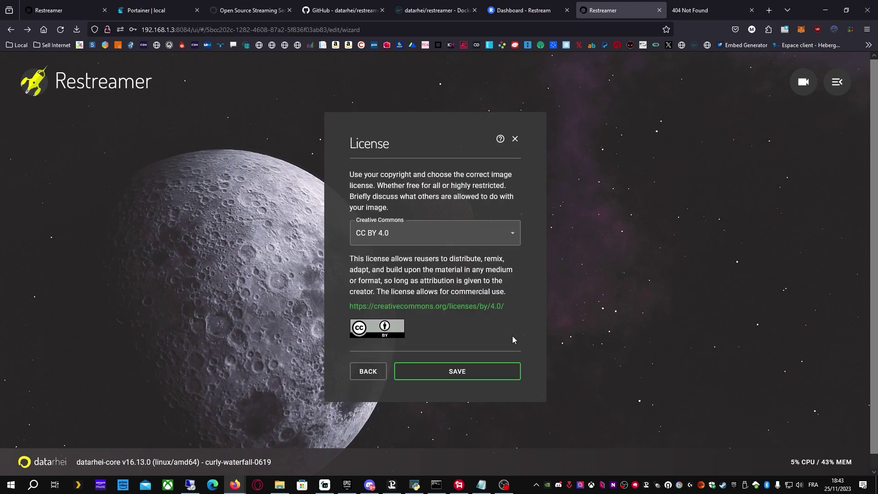
left_click(443, 373)
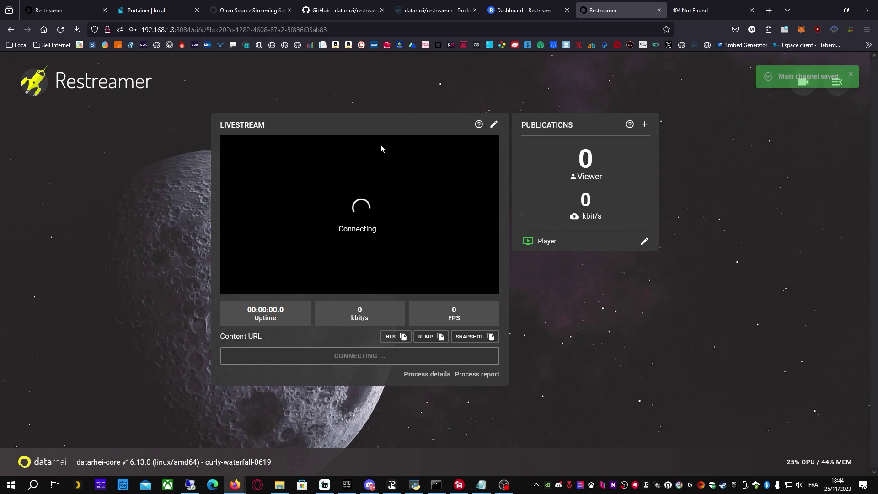
left_click(503, 484)
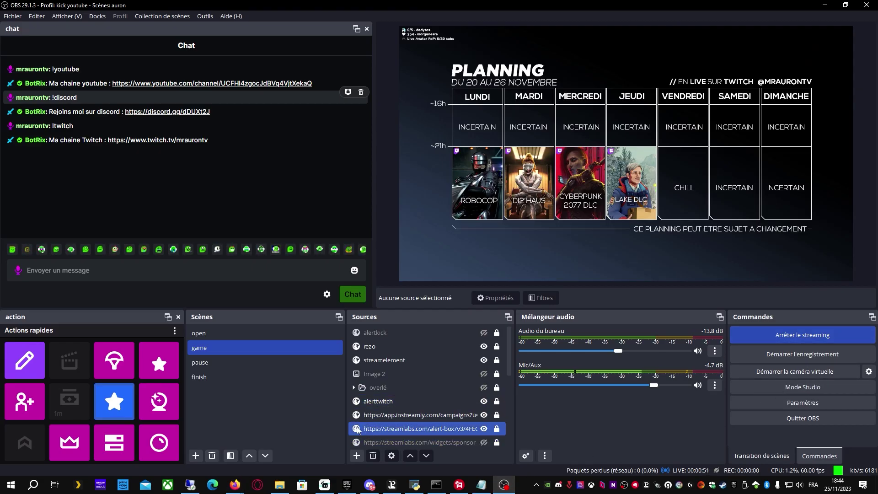
mouse_move(235, 485)
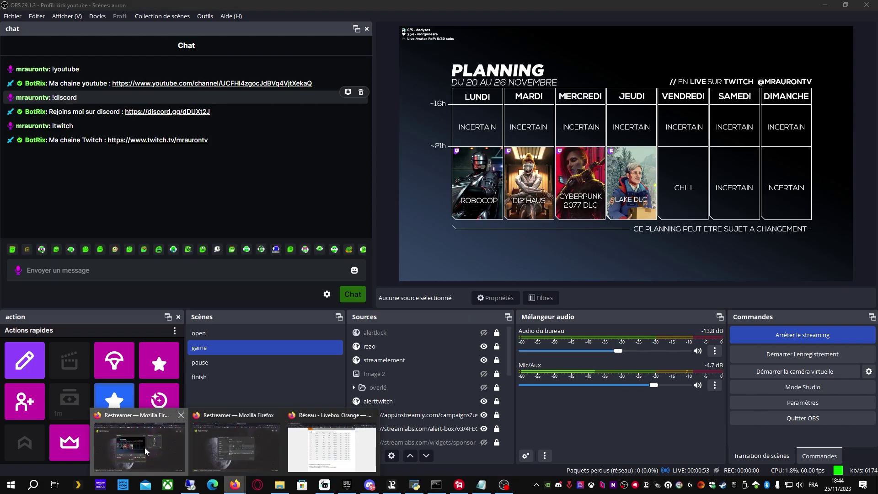
left_click(144, 447)
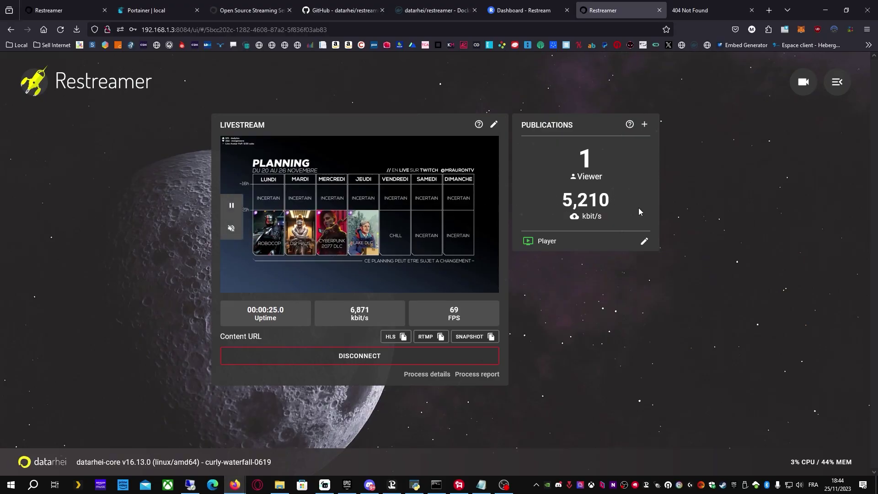
Add a Twitch publication, look through the regions while keeping Autodetect, and go to its stream key
left_click(644, 125)
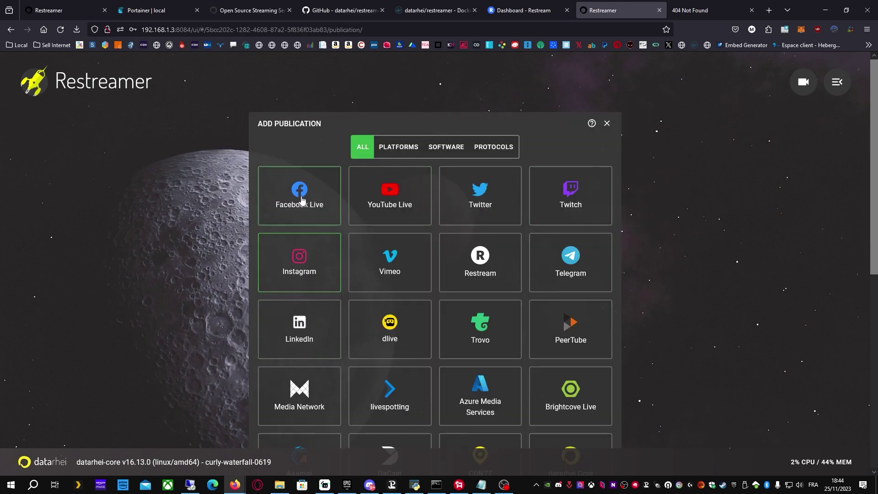
scroll(494, 298, "down", 5)
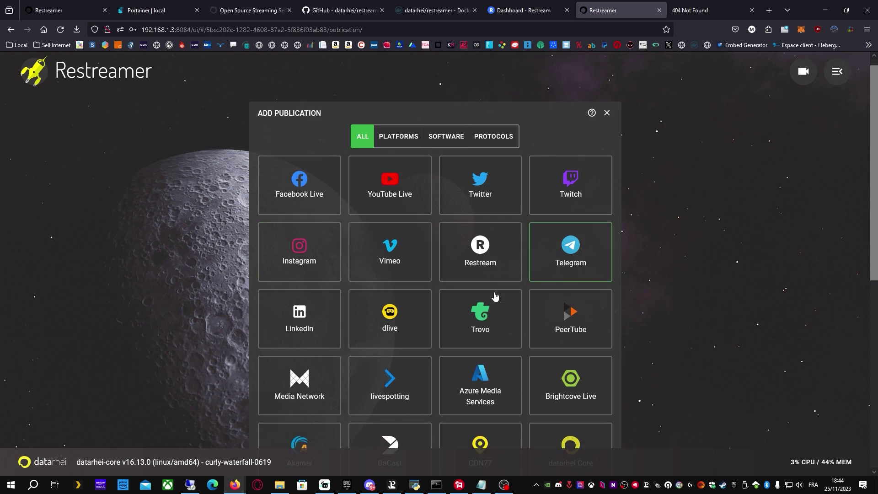
scroll(723, 213, "up", 5)
left_click(586, 194)
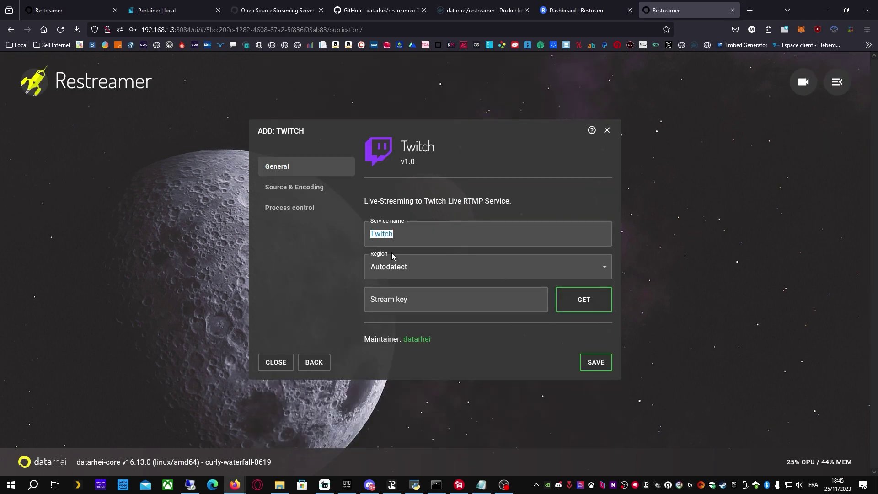
left_click(425, 267)
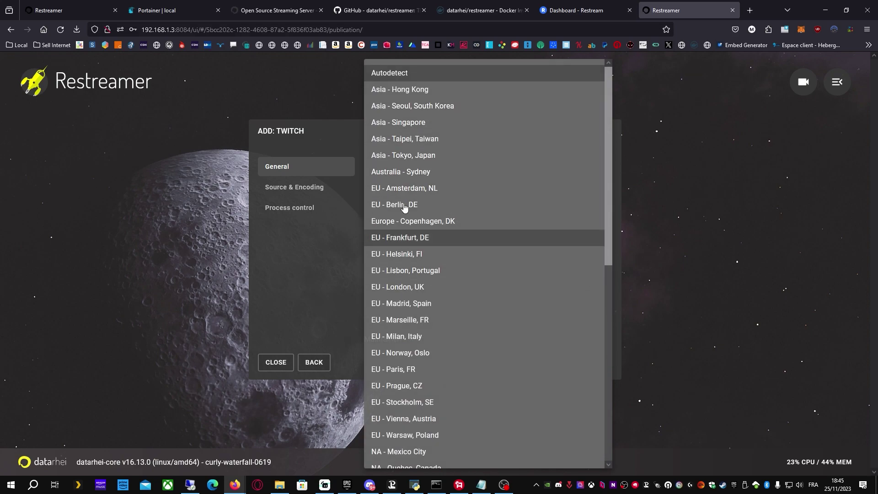
scroll(418, 320, "down", 4)
scroll(412, 263, "up", 3)
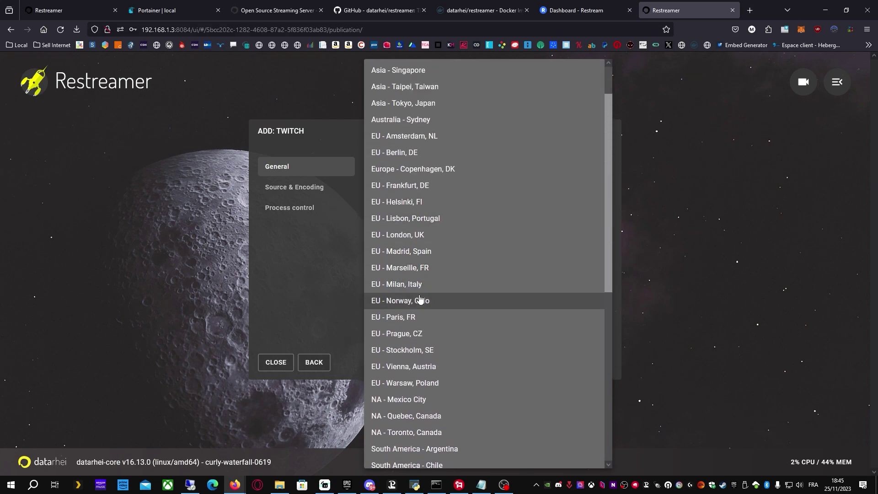
left_click(275, 261)
left_click(403, 299)
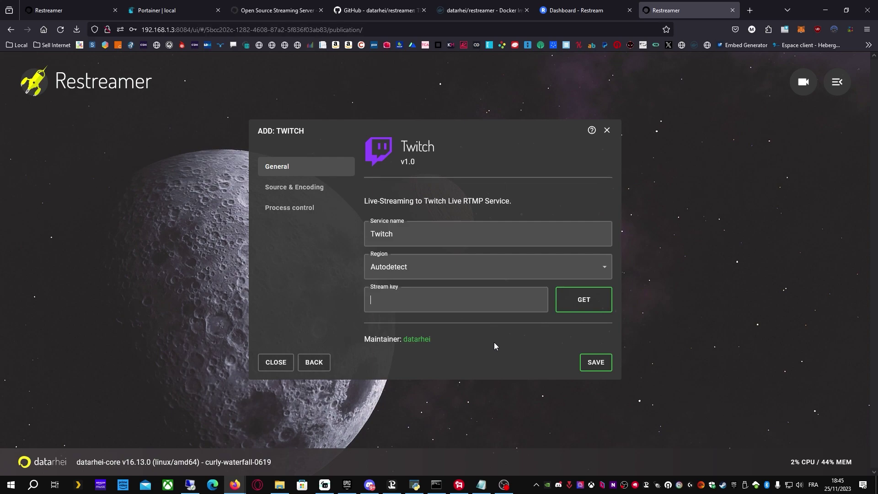
Review the Twitch publication's Source & Encoding and Process control settings, keep Passthrough (copy) for both codecs, and save it
left_click(294, 186)
scroll(396, 375, "down", 3)
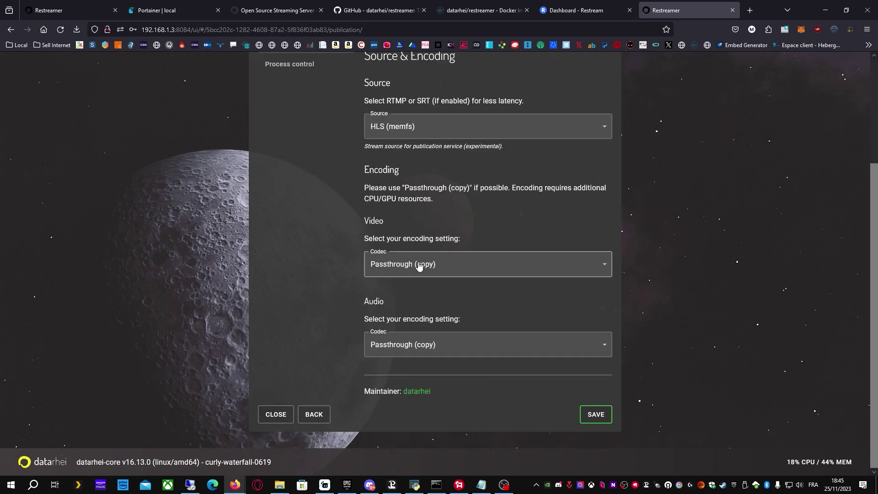
scroll(402, 381, "up", 3)
scroll(409, 391, "down", 3)
scroll(260, 209, "up", 3)
left_click(281, 201)
left_click(602, 343)
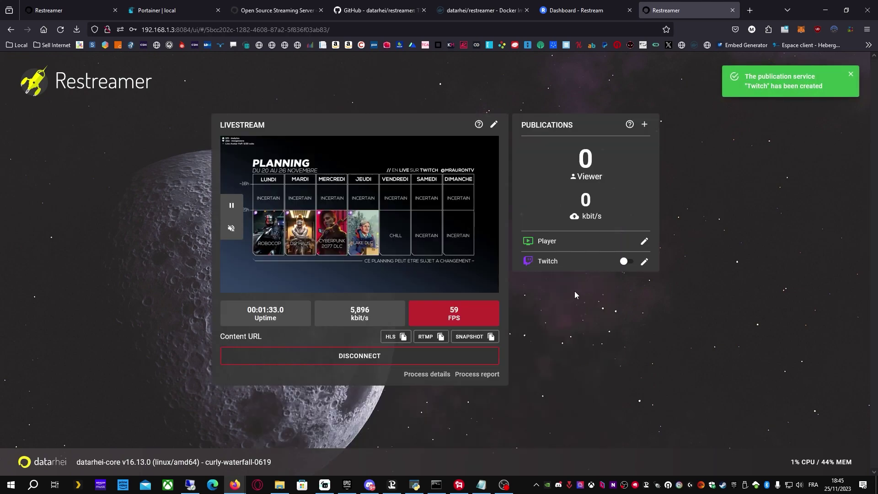
Switch on the Twitch publication and show the list of Restreamer channels
left_click(625, 263)
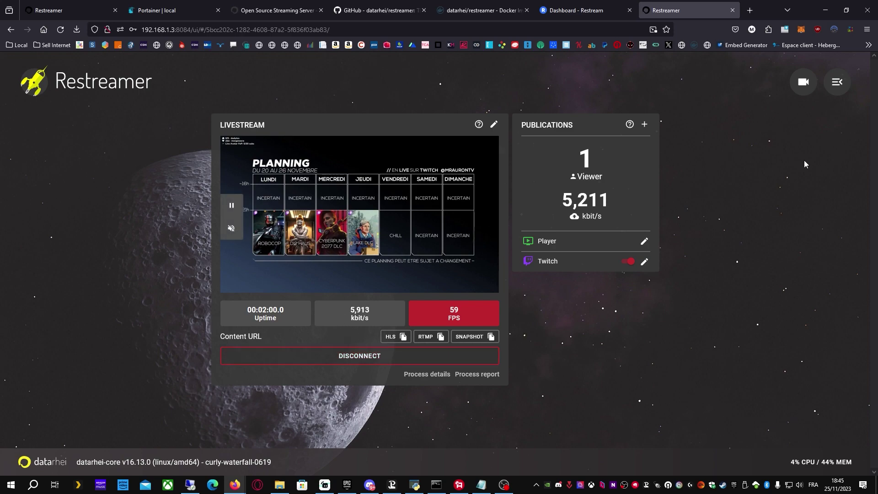
left_click(835, 88)
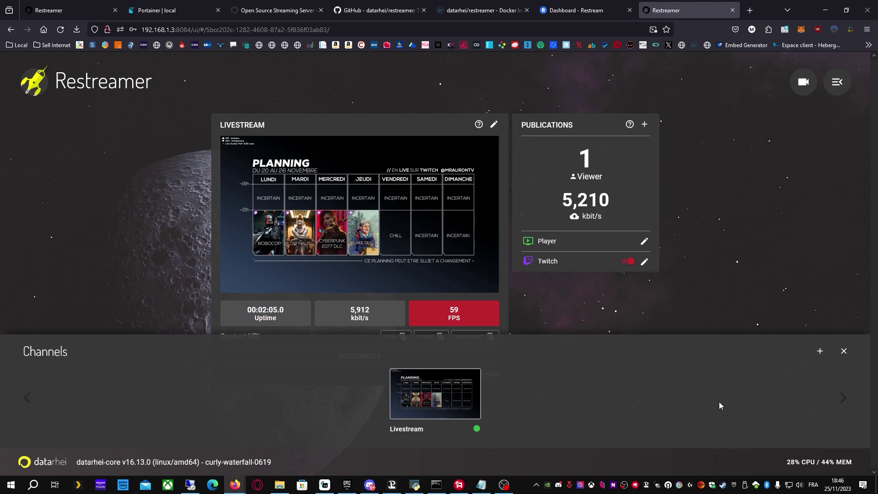
Close the channel list, copy the player URL from the Player publication's embed settings and load it in the separate Google tab
left_click(842, 350)
mouse_move(478, 234)
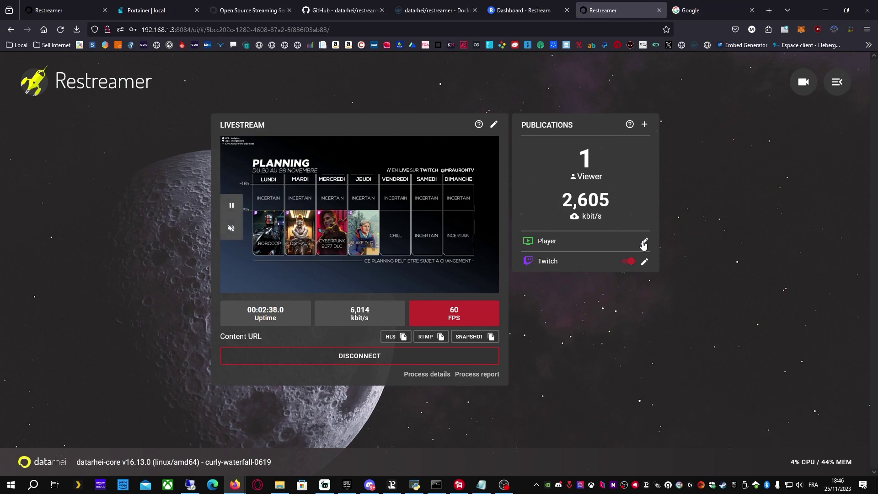
left_click(644, 241)
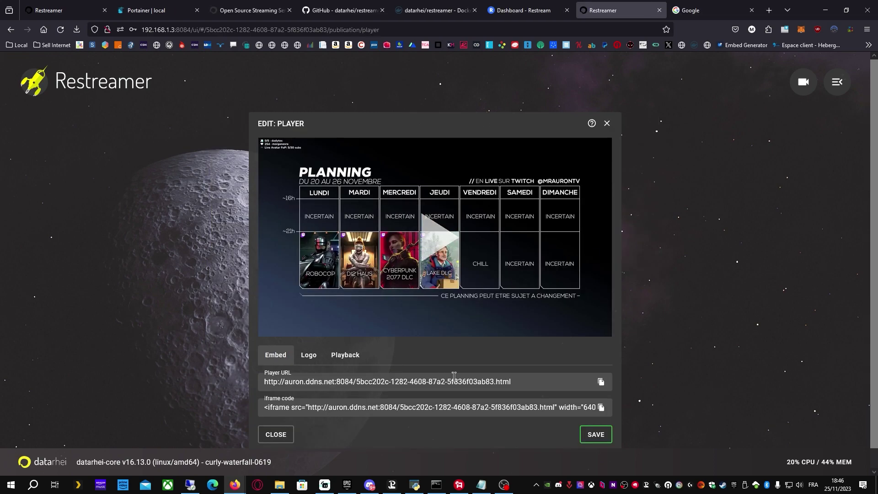
left_click(412, 382)
key("ctrl+c")
left_click(706, 5)
left_click(462, 28)
key("ctrl+v")
key("Return")
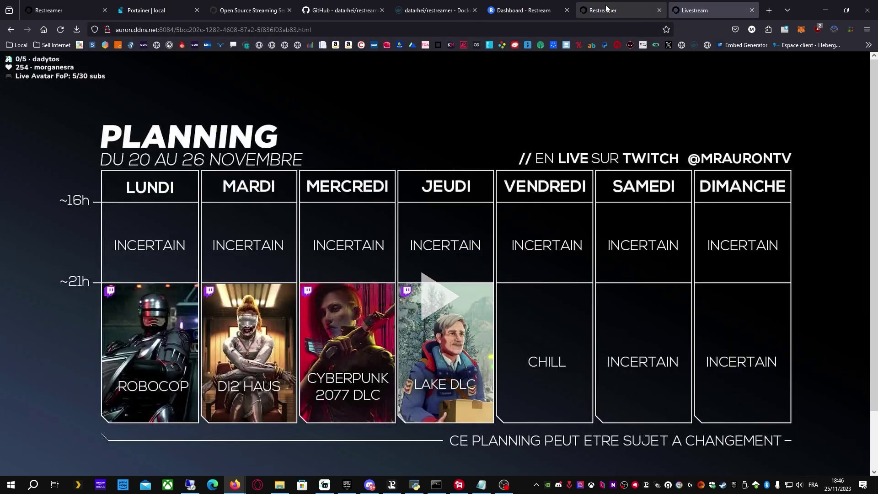
Close the Player publication's settings without saving and start playback on the public Livestream player page
left_click(608, 10)
left_click(607, 123)
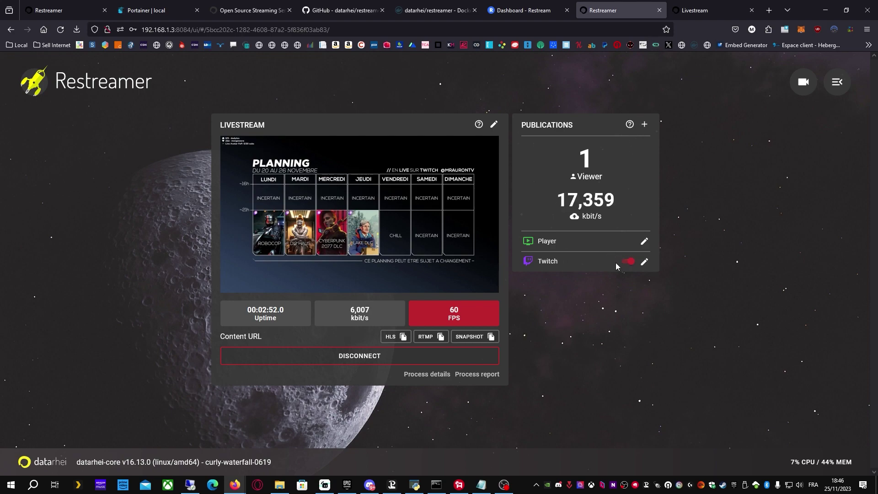
key("ctrl+Tab")
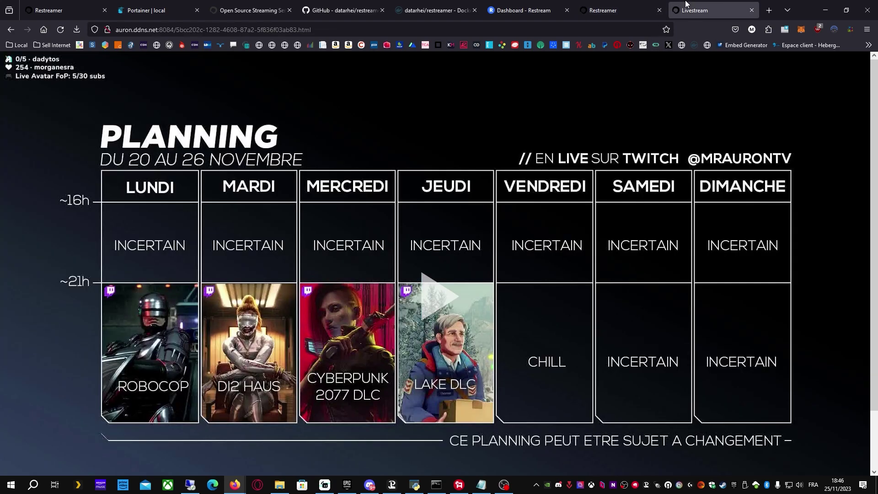
left_click(451, 290)
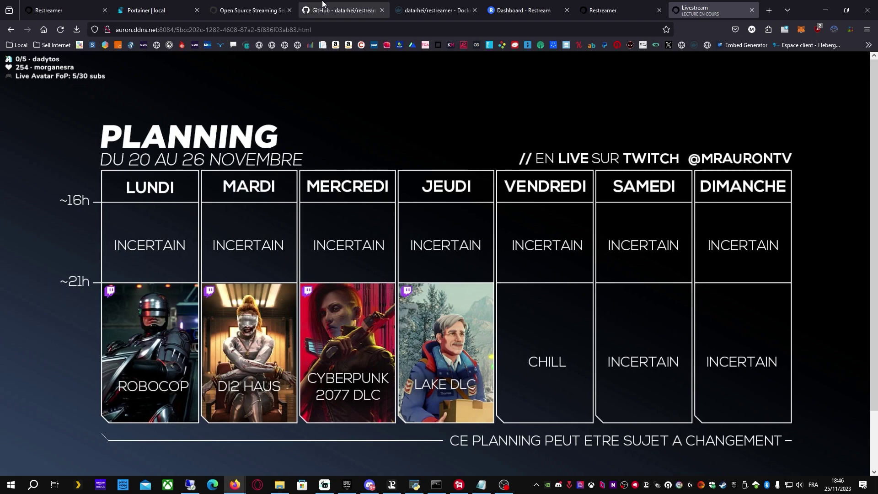
Examine the viewer count and outgoing bitrate under Publications, comparing the Restreamer dashboard with the public player page
left_click(596, 10)
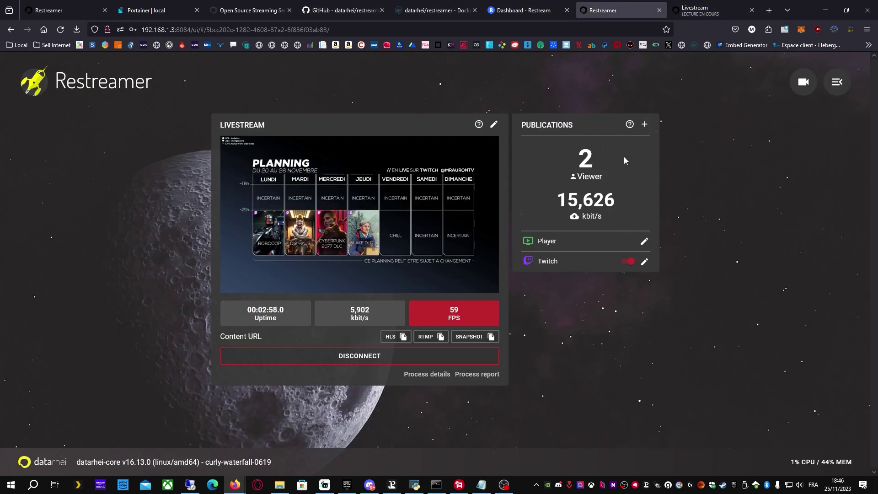
left_click(699, 10)
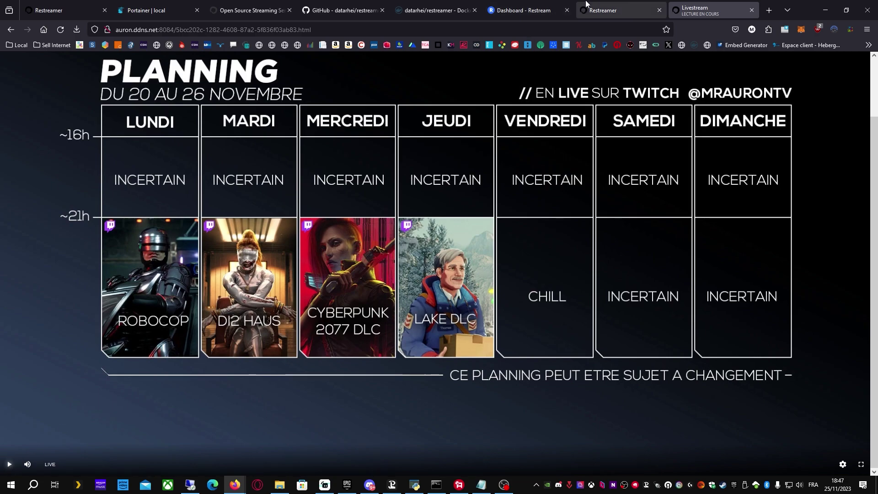
left_click(597, 10)
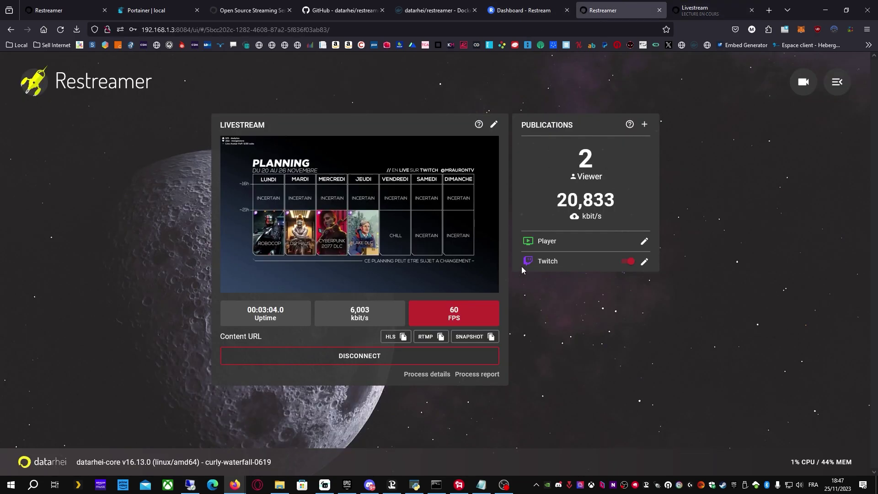
triple_click(631, 203)
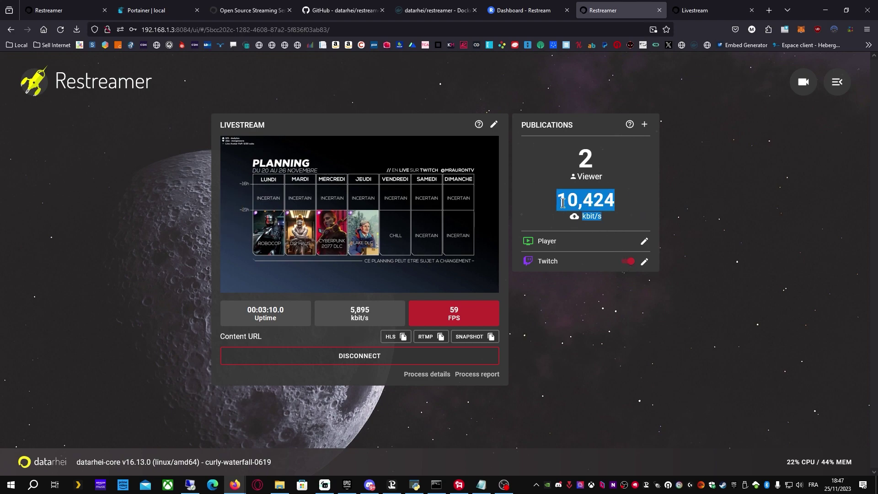
left_click_drag(593, 162, 552, 151)
left_click(552, 151)
left_click(699, 10)
left_click(608, 10)
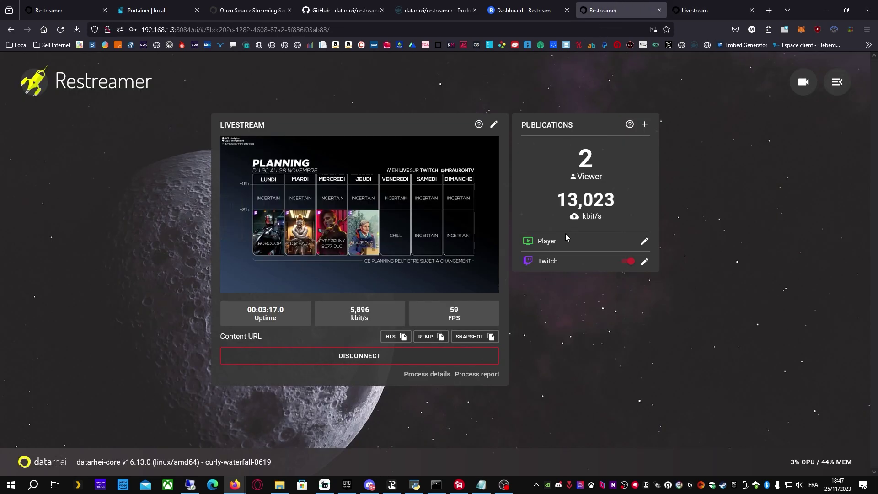
double_click(586, 155)
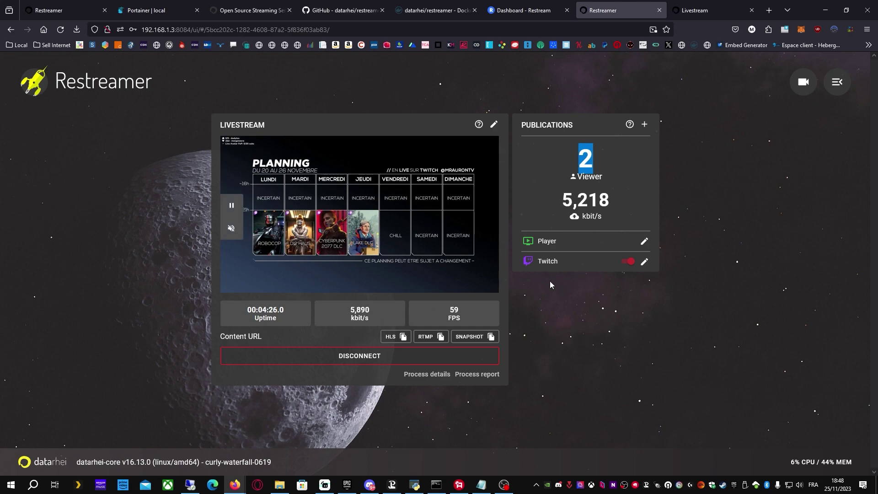
Switch to the other Restreamer instance with Kick, Twitch and YouTube Live publications and show its system resource details
left_click(73, 8)
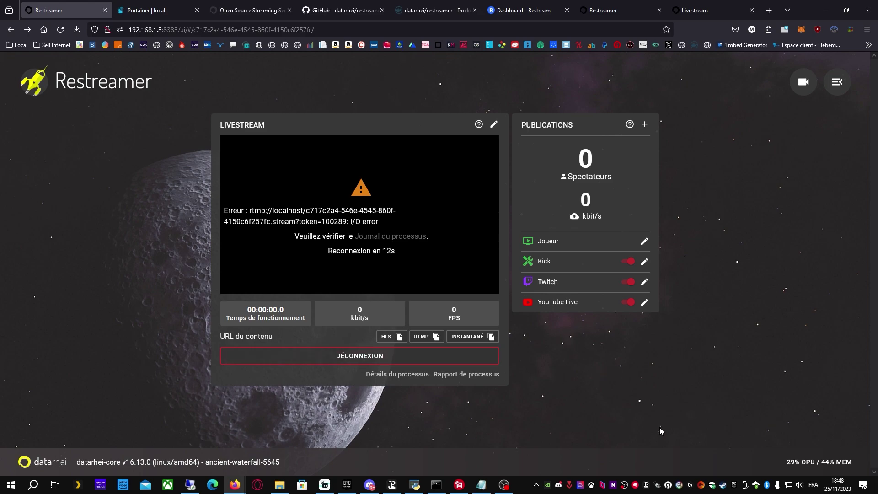
mouse_move(832, 462)
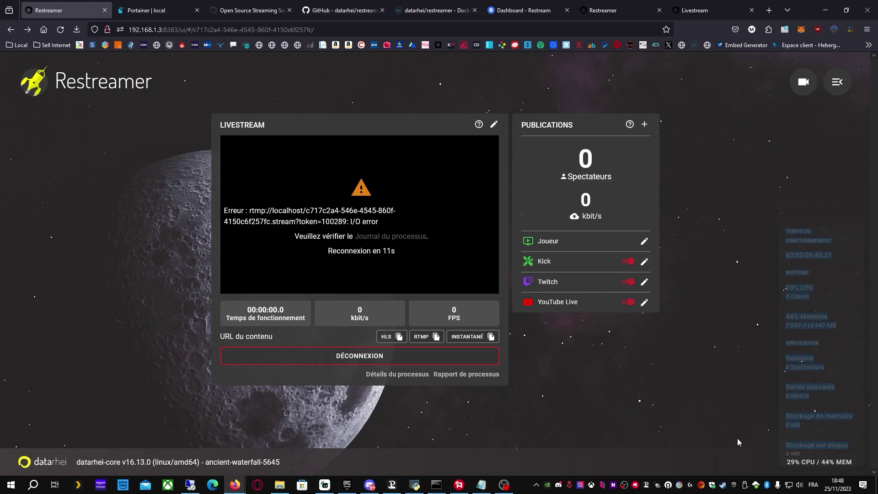